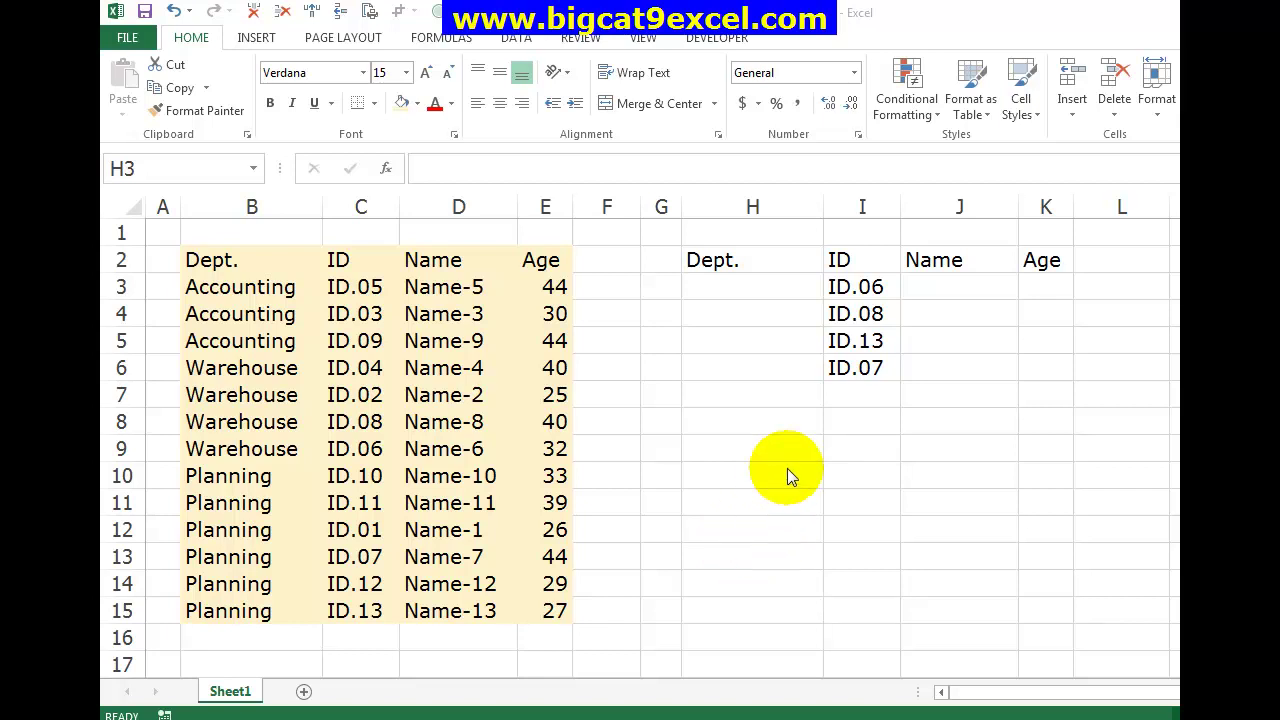
# - Highlight the source table B2:E15, the ID column C2:C15 and the lookup IDs I3:I6
pyautogui.click(248, 261)
pyautogui.moveTo(248, 261); pyautogui.dragTo(547, 606)
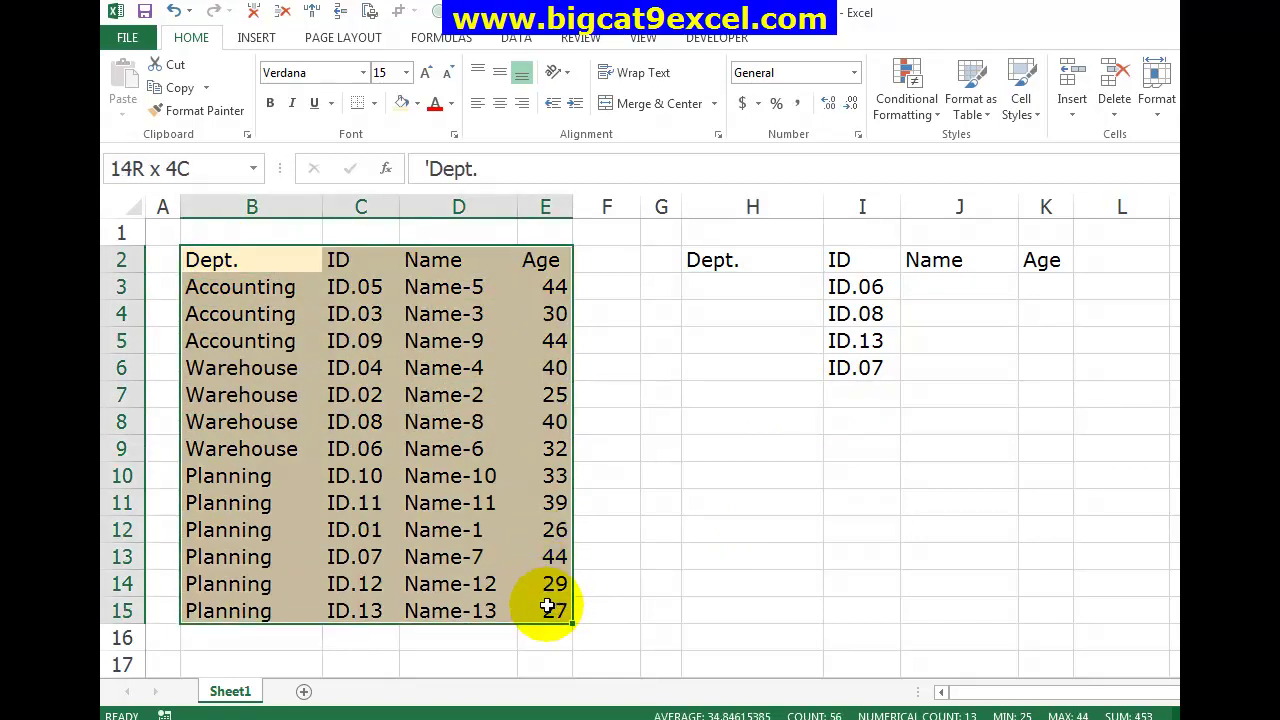
pyautogui.moveTo(845, 262); pyautogui.dragTo(843, 372)
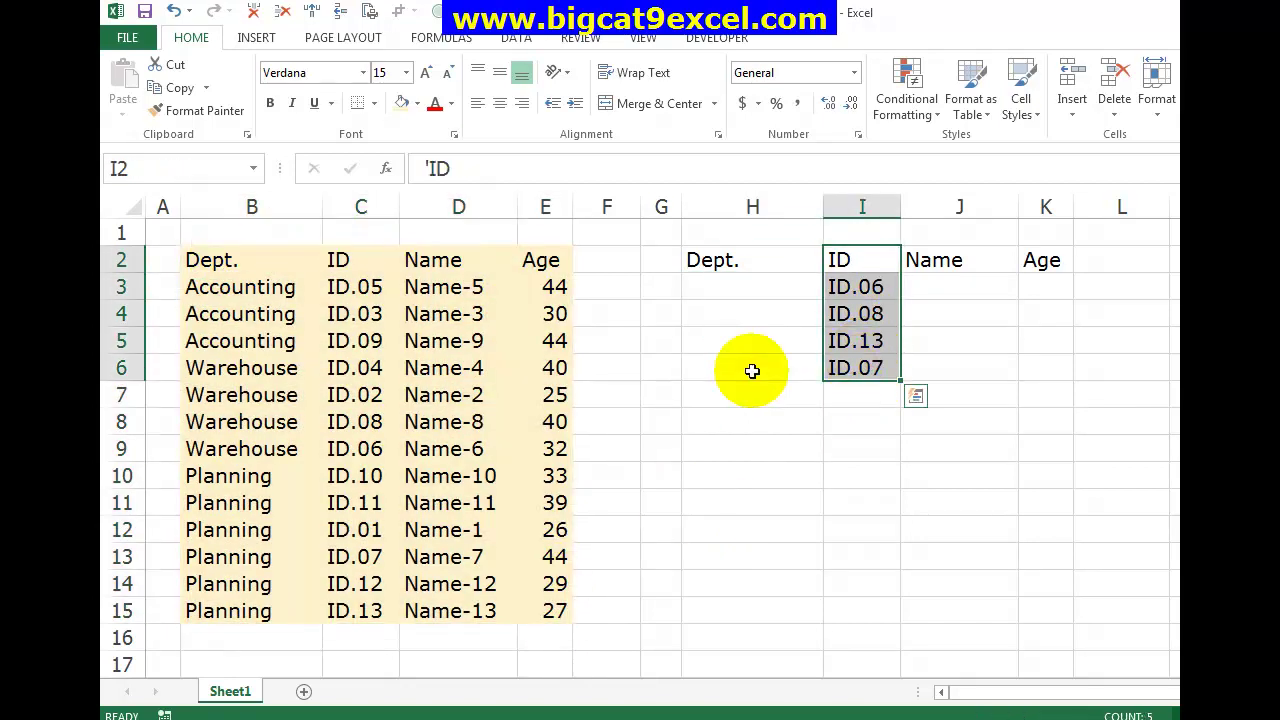
pyautogui.moveTo(338, 261); pyautogui.dragTo(331, 610)
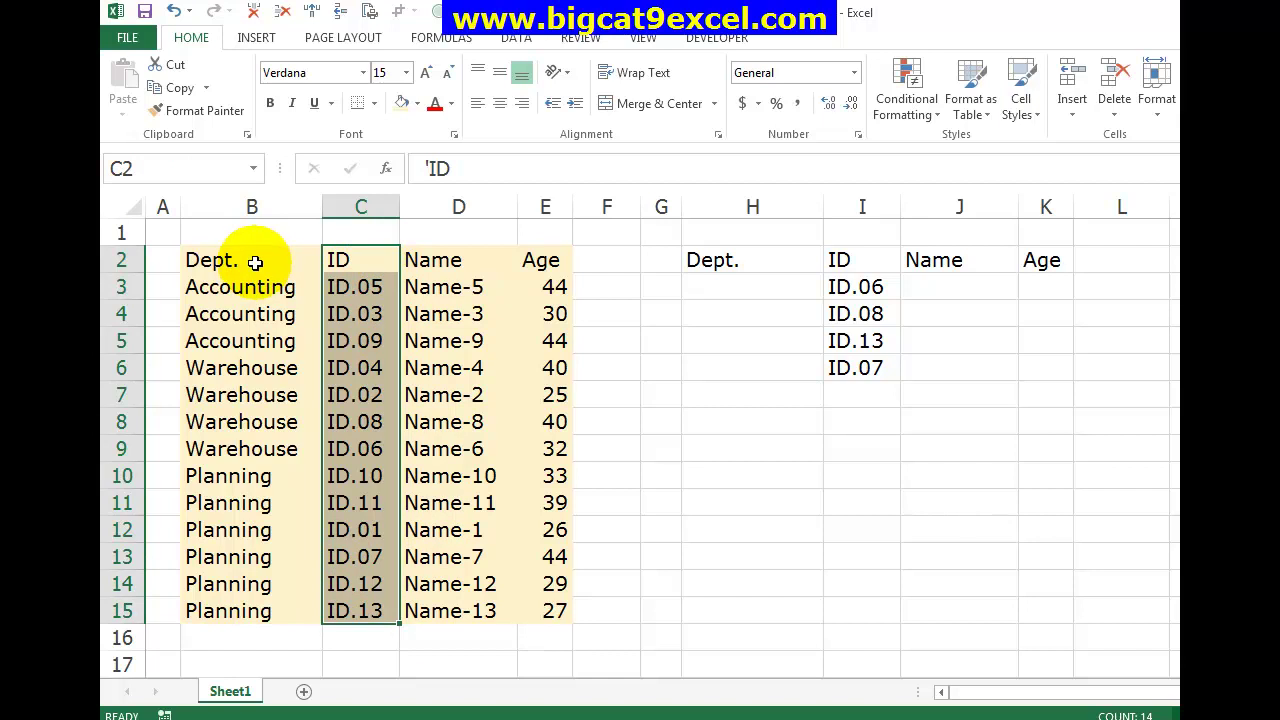
pyautogui.click(955, 292)
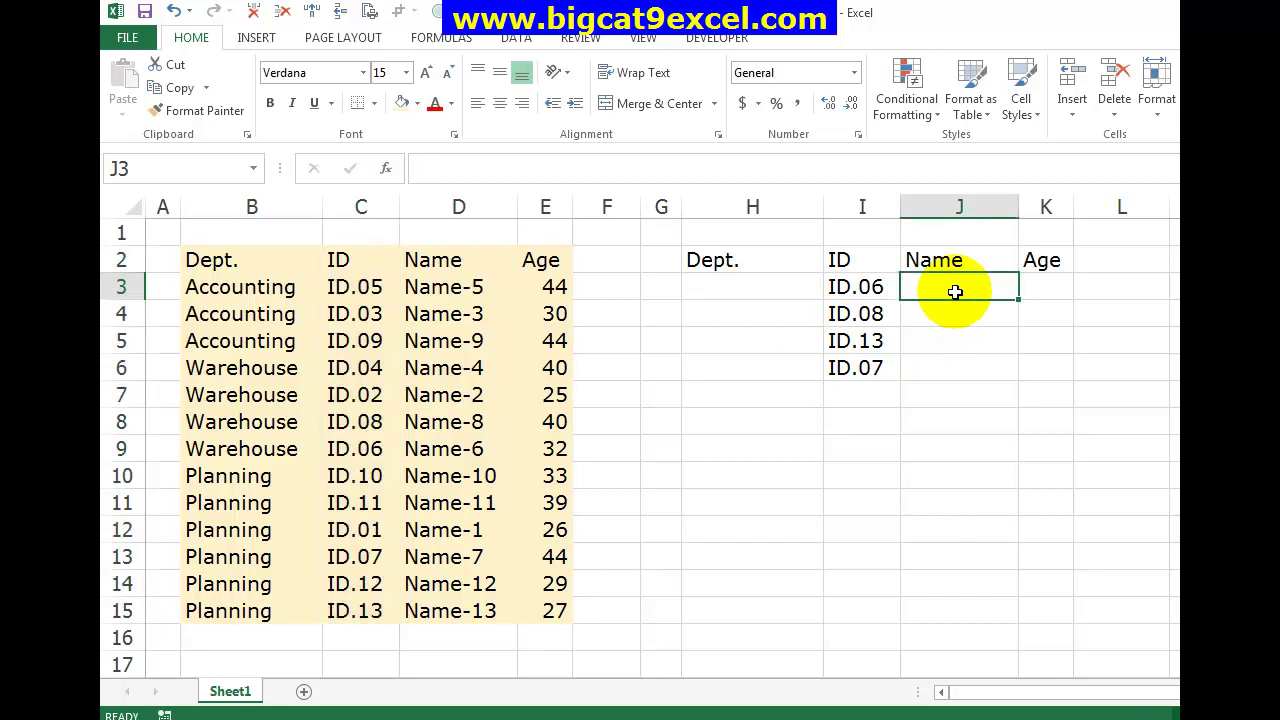
pyautogui.moveTo(338, 262); pyautogui.dragTo(358, 609)
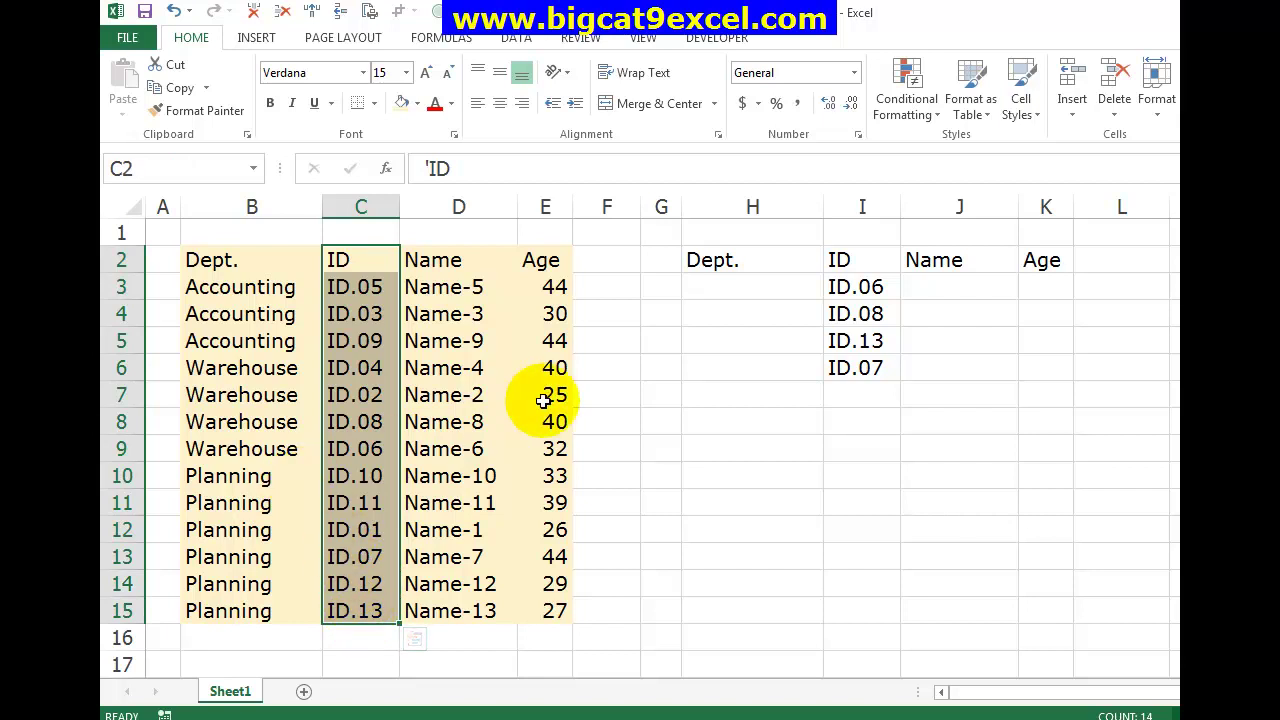
pyautogui.moveTo(857, 287); pyautogui.dragTo(862, 368)
pyautogui.click(870, 287)
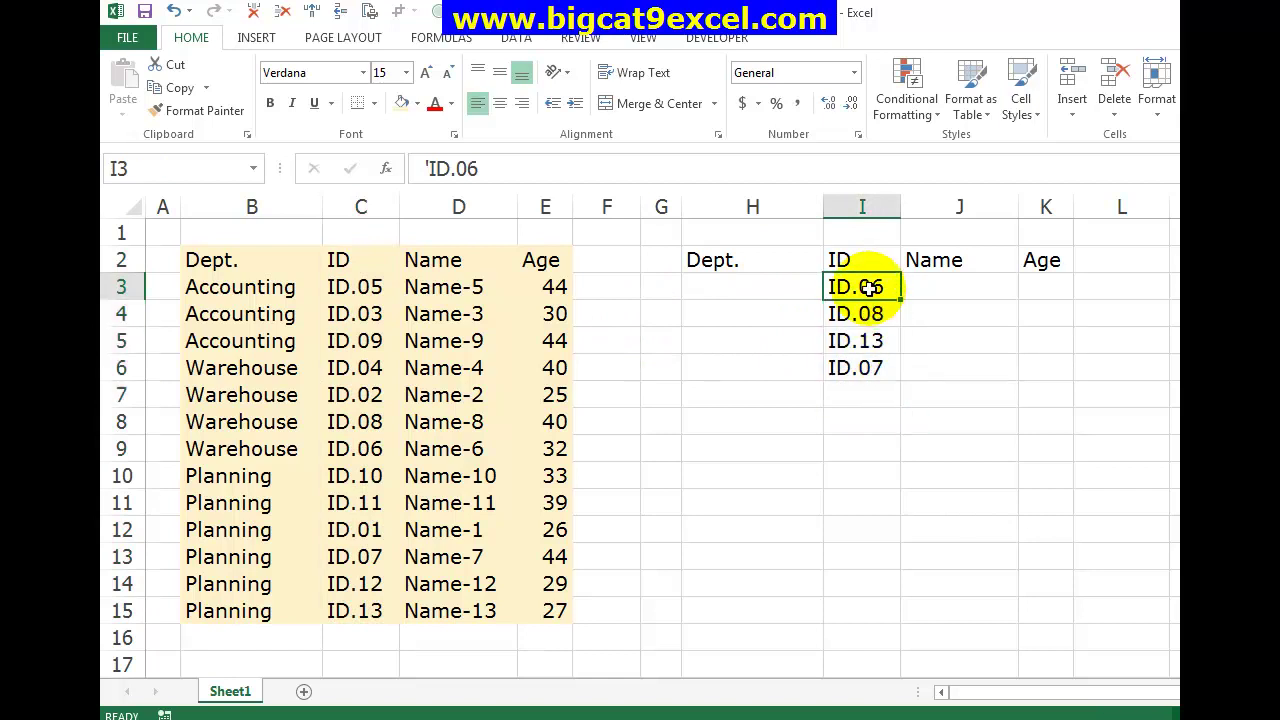
pyautogui.click(657, 290)
pyautogui.click(840, 288)
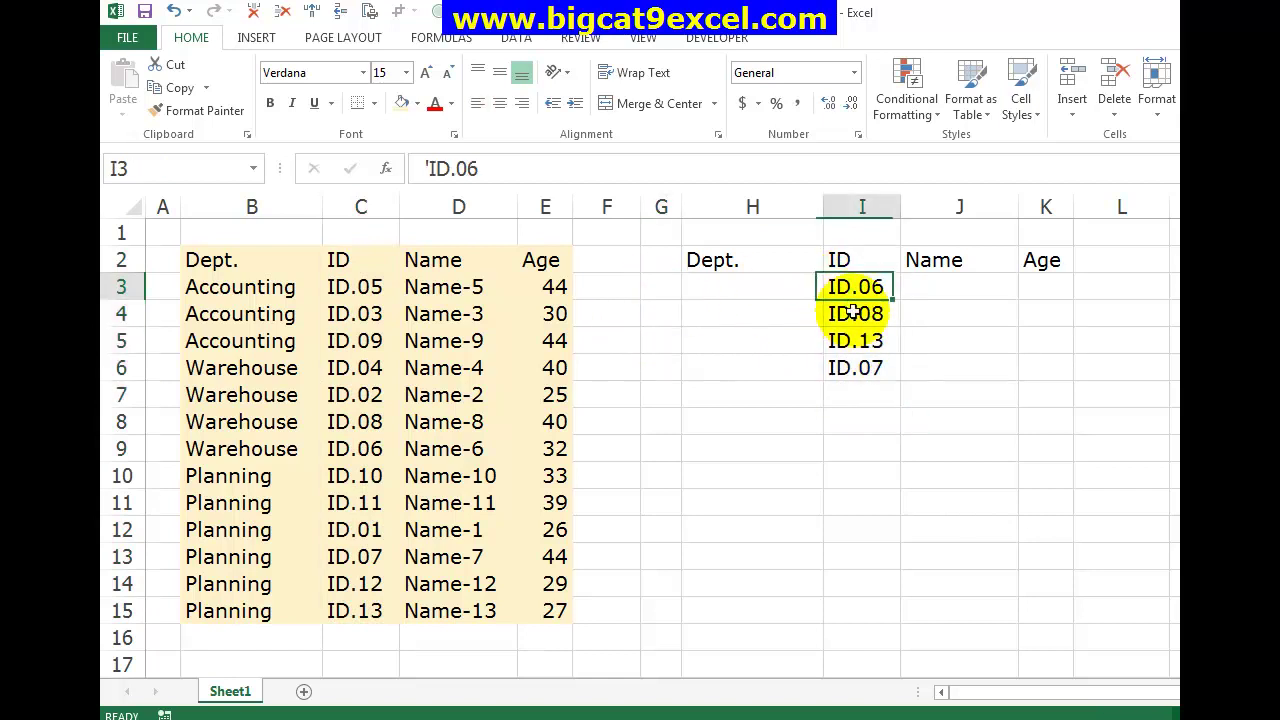
pyautogui.moveTo(855, 290); pyautogui.dragTo(858, 370)
pyautogui.moveTo(855, 288); pyautogui.dragTo(858, 370)
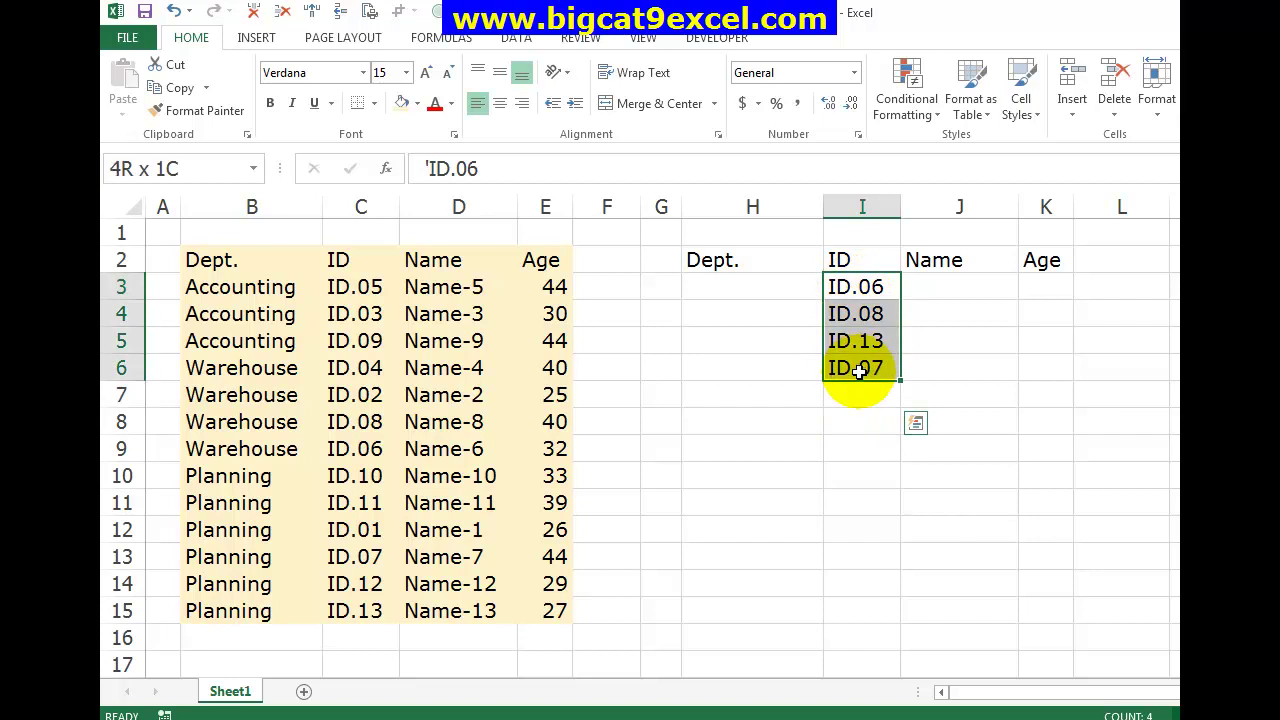
# - Enter =MATCH(I3,$C$3:$C$15,0) in G3 and fill it down through G6
pyautogui.click(657, 290)
pyautogui.write('=')
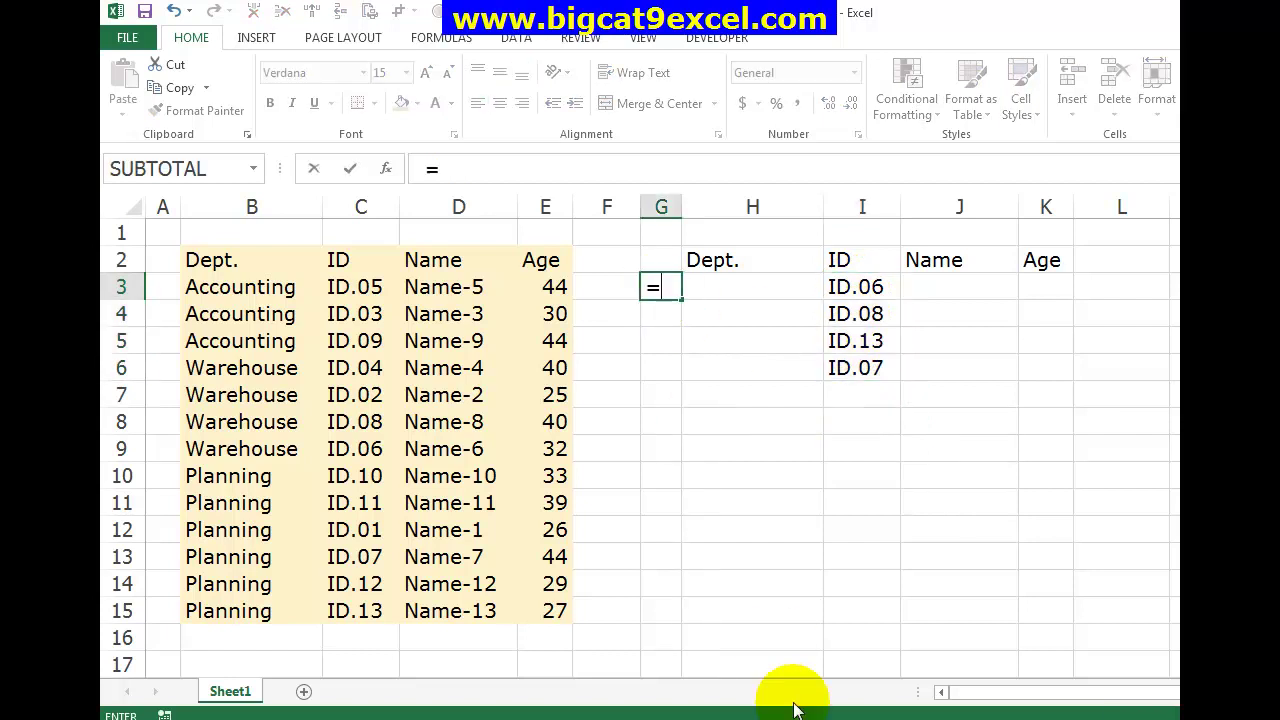
pyautogui.write('MATCH(')
pyautogui.press('Right')
pyautogui.press('Right')
pyautogui.write(',')
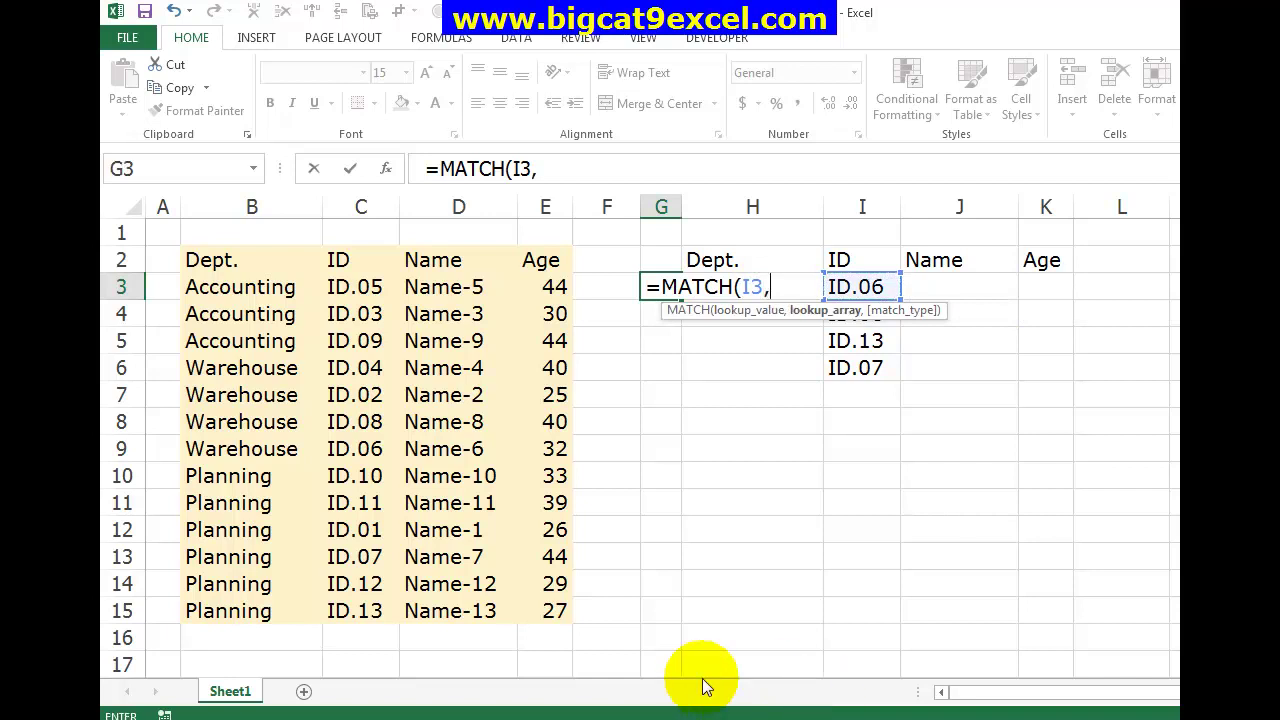
pyautogui.moveTo(357, 287); pyautogui.dragTo(368, 625)
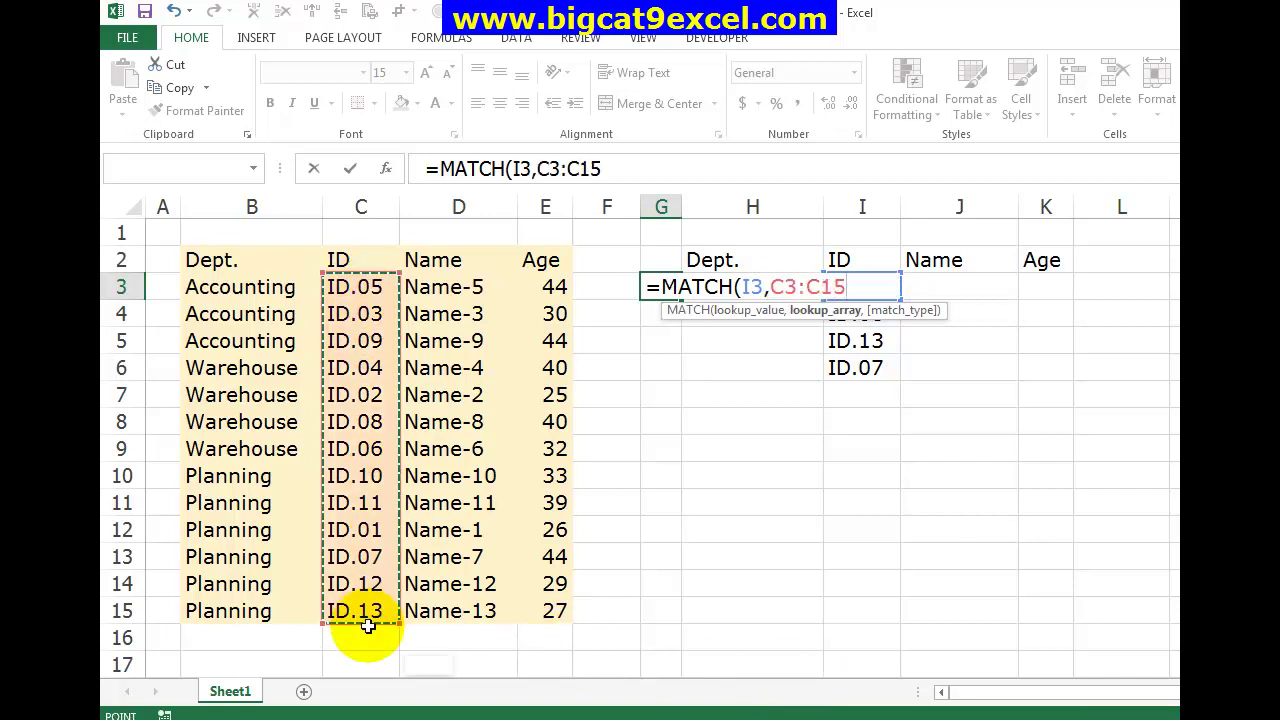
pyautogui.press('F4')
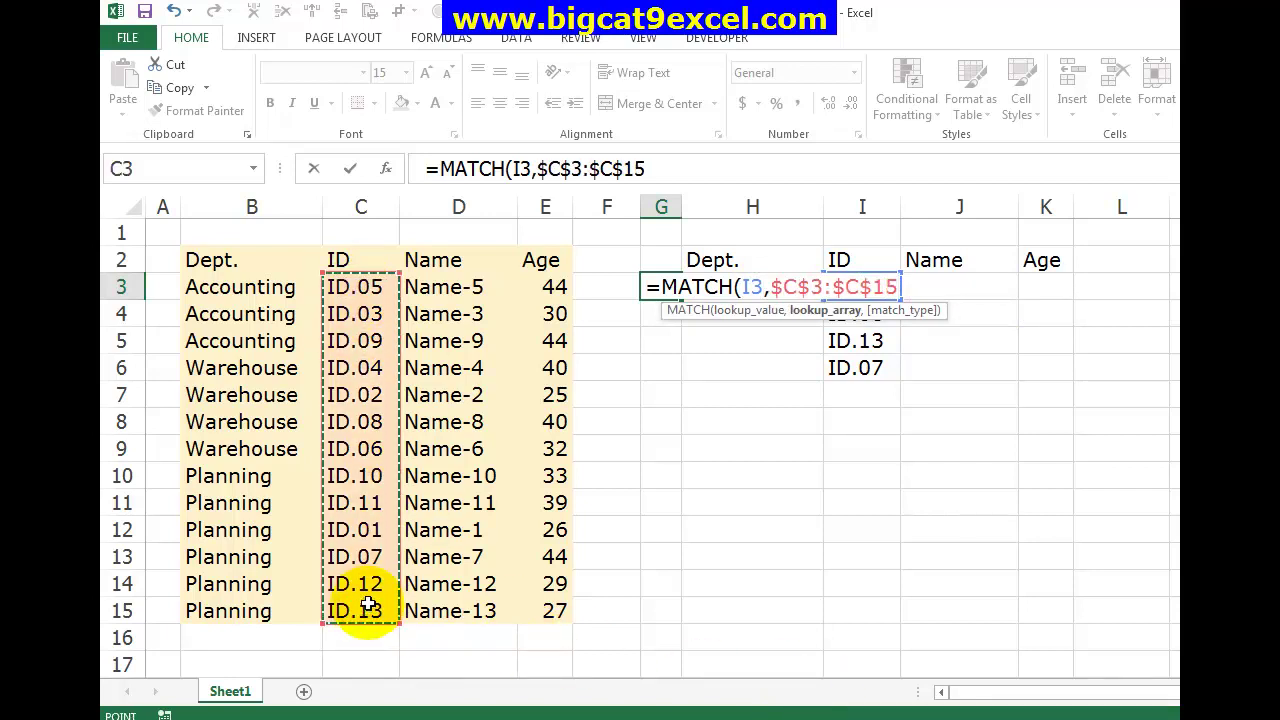
pyautogui.write(',0')
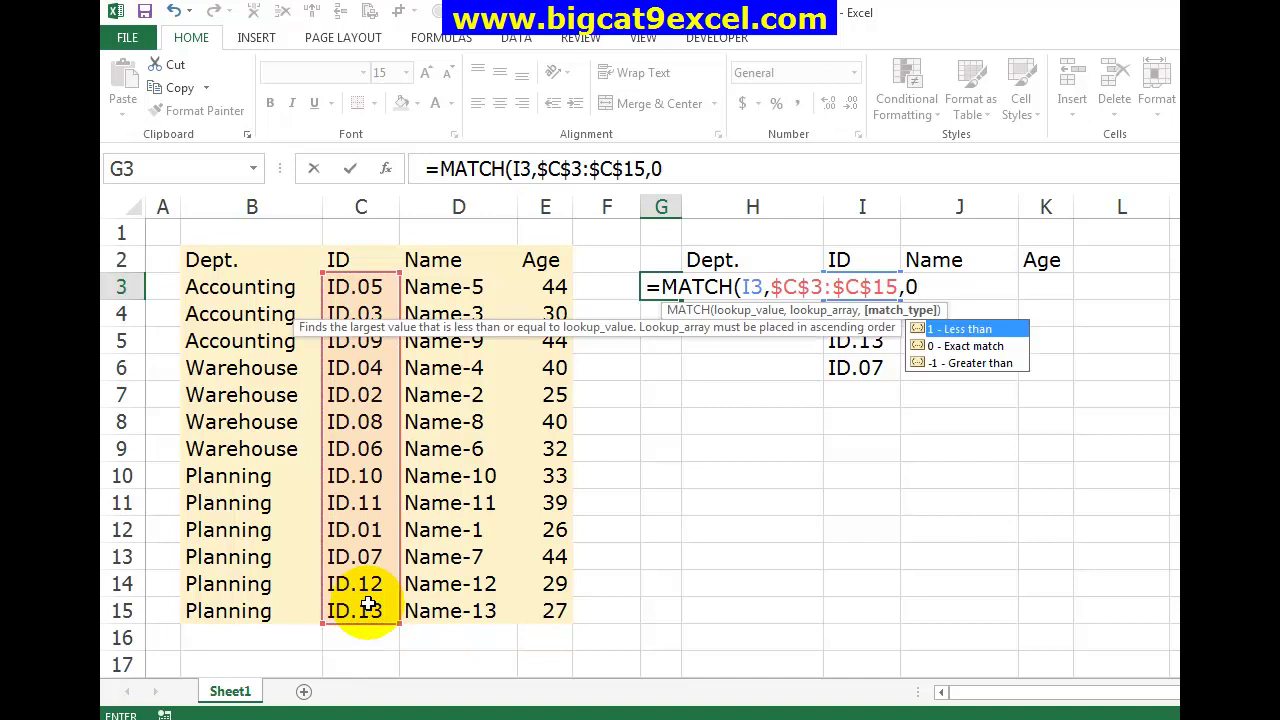
pyautogui.press('Return')
pyautogui.press('Up')
pyautogui.hotkey('shift', 'Down')
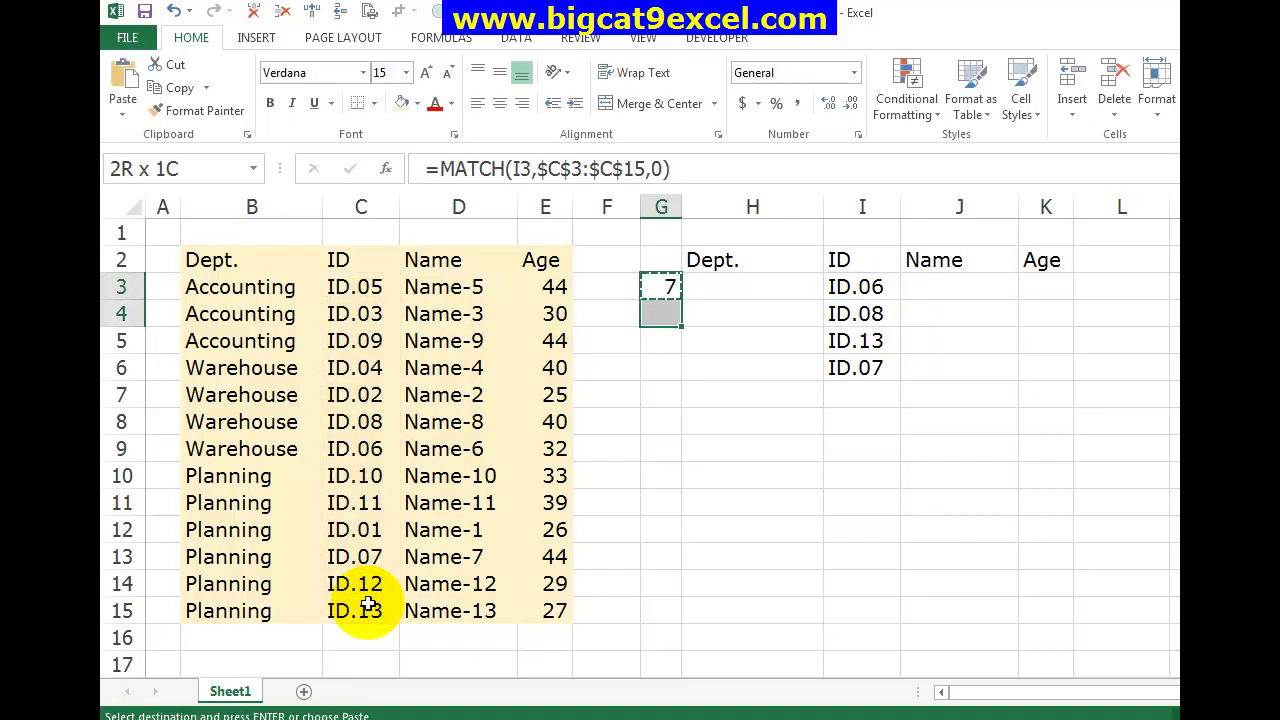
pyautogui.hotkey('shift', 'Down')
pyautogui.hotkey('shift', 'Down')
pyautogui.hotkey('ctrl', 'd')
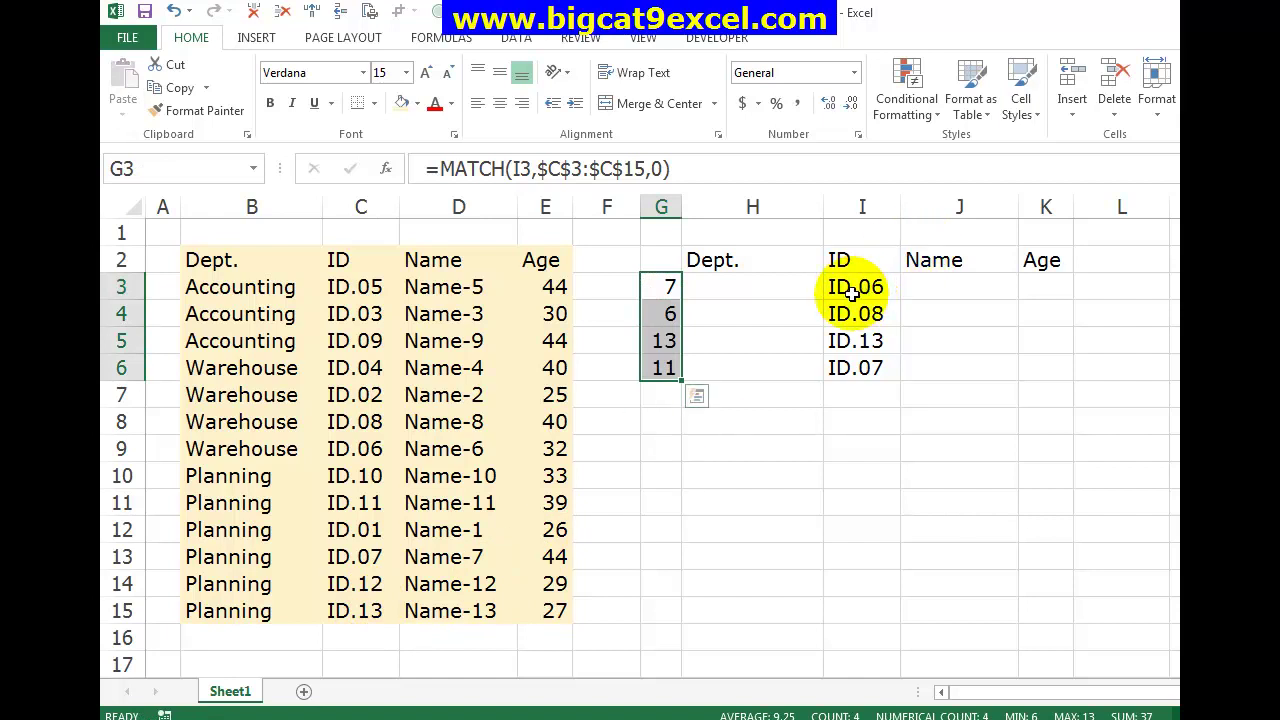
# - Verify positions 7, 6, 13 and 11 by locating ID.06, ID.08, ID.13 and ID.07 in column C
pyautogui.click(853, 294)
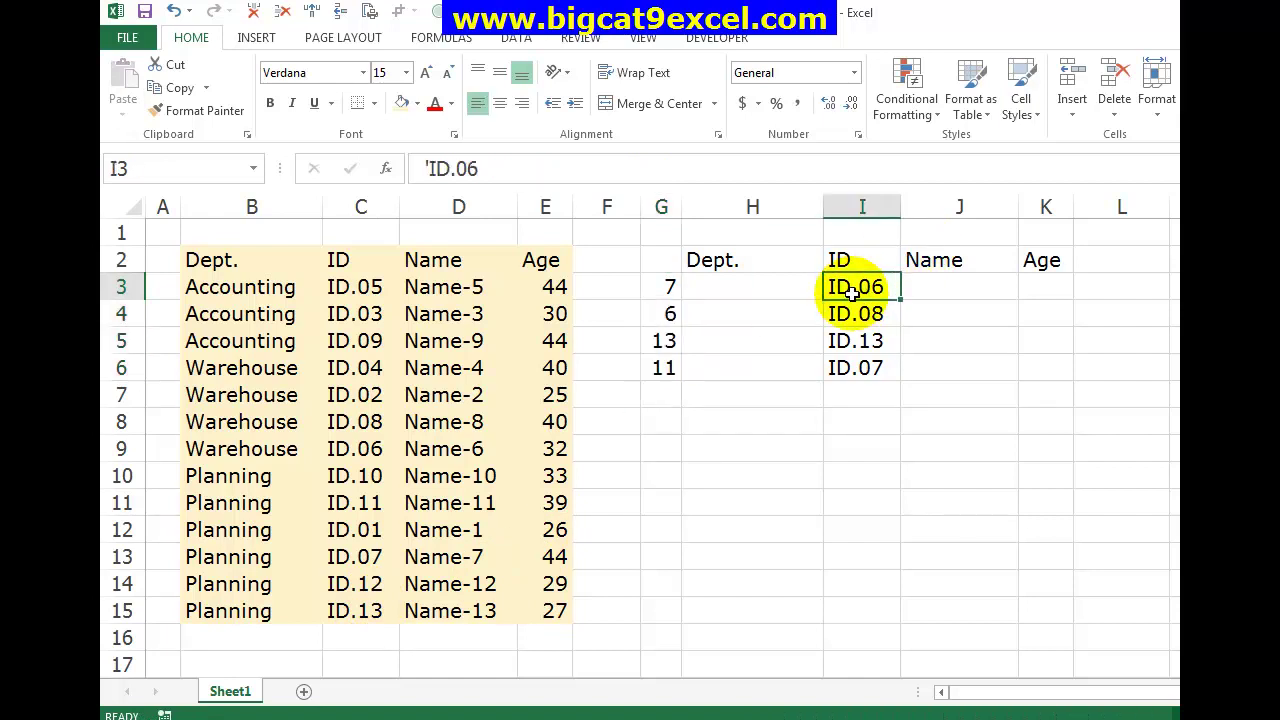
pyautogui.moveTo(345, 290)
pyautogui.mouseDown()
pyautogui.moveTo(349, 454)
pyautogui.moveTo(352, 442)
pyautogui.mouseUp()
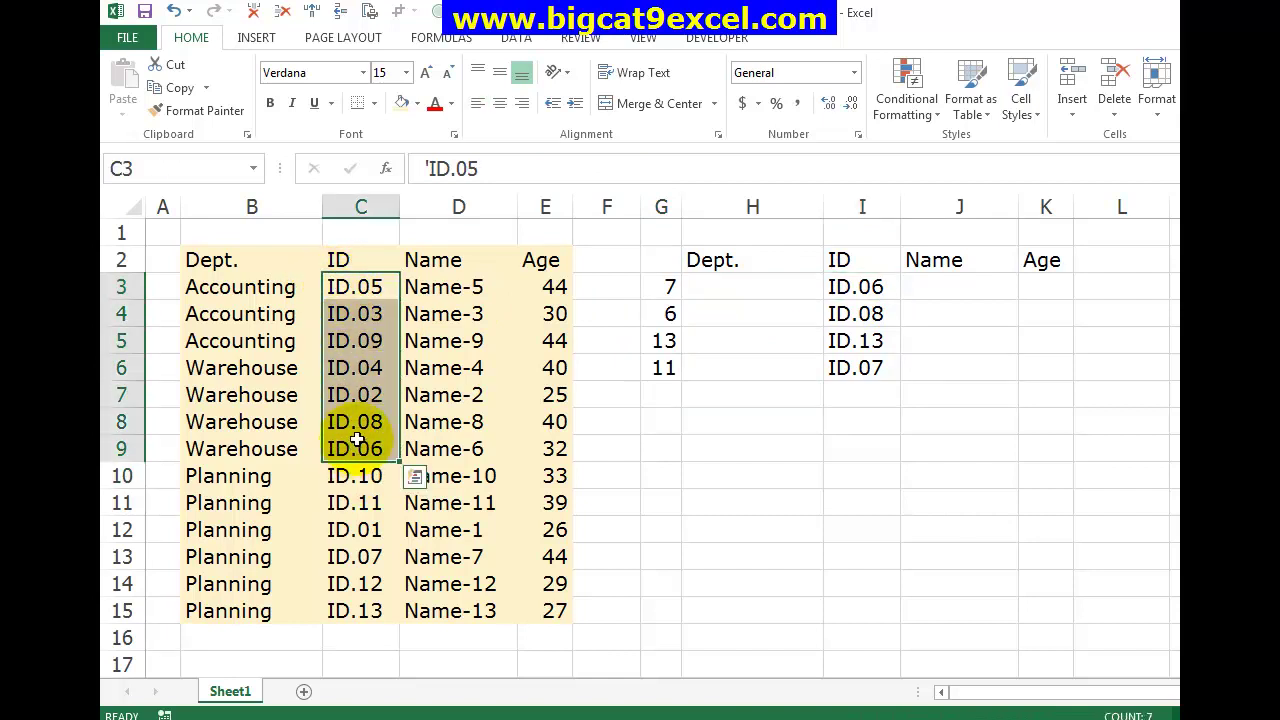
pyautogui.click(862, 315)
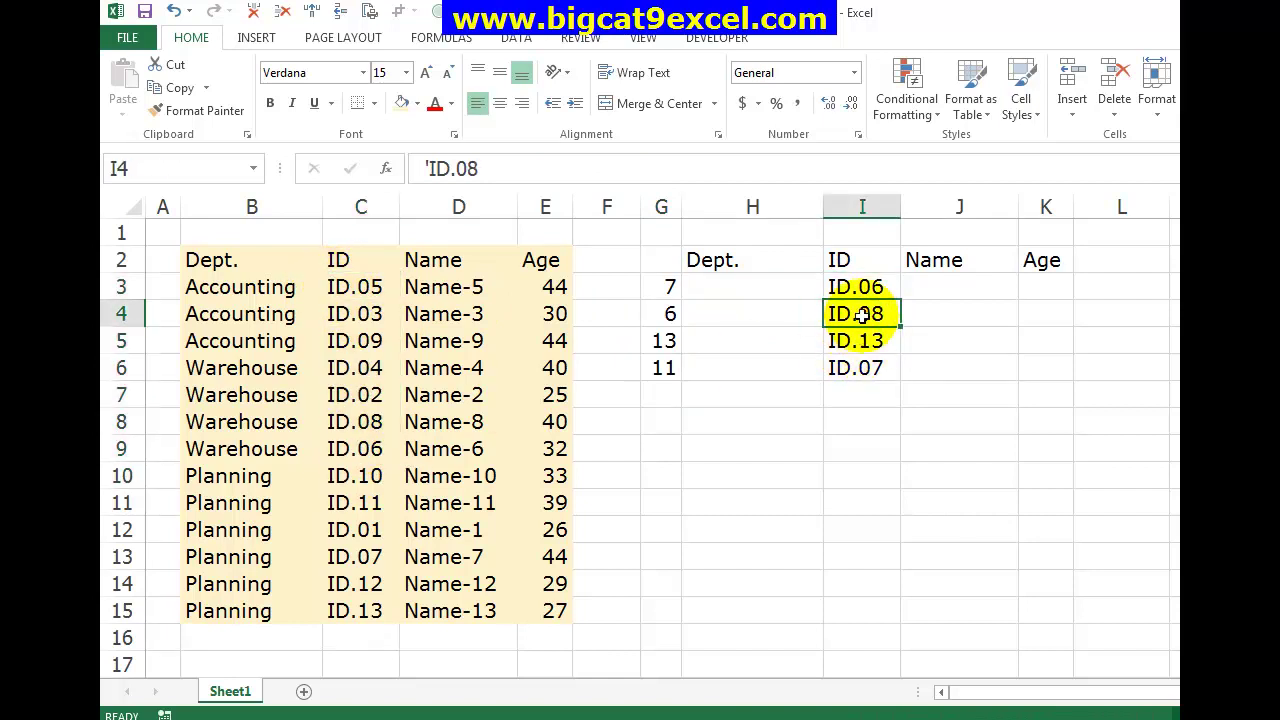
pyautogui.click(356, 420)
pyautogui.click(845, 341)
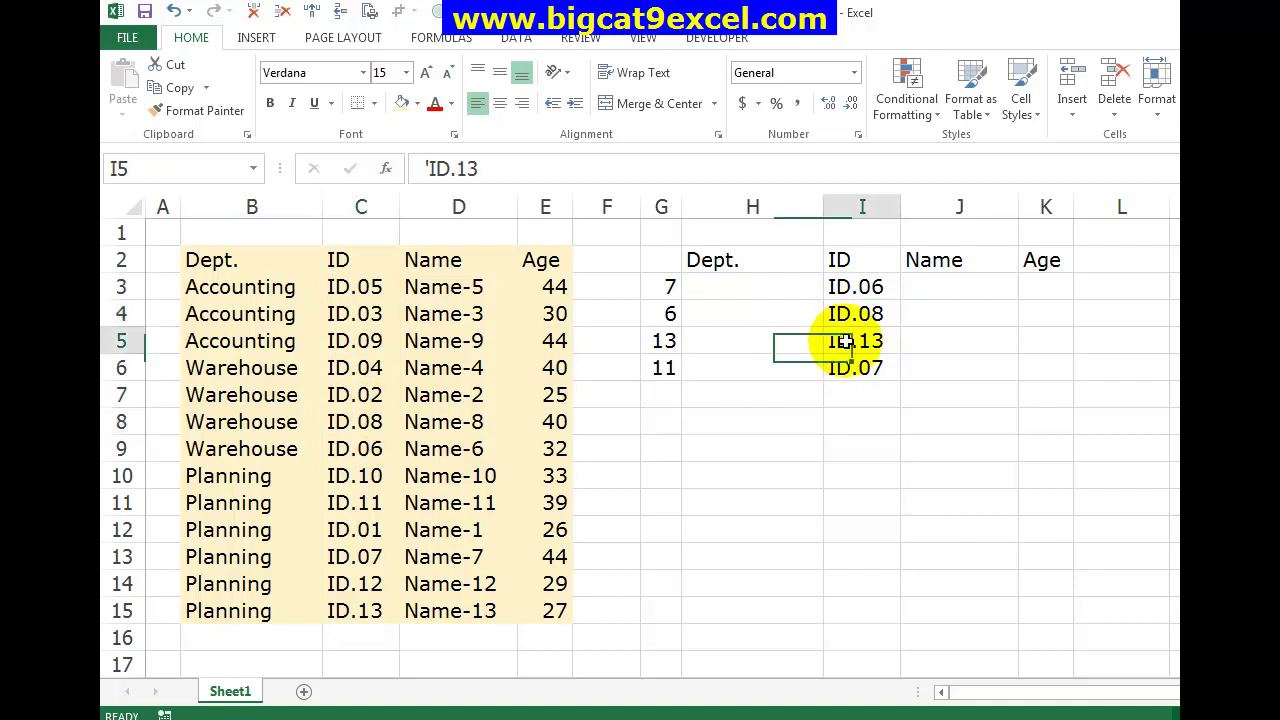
pyautogui.click(348, 610)
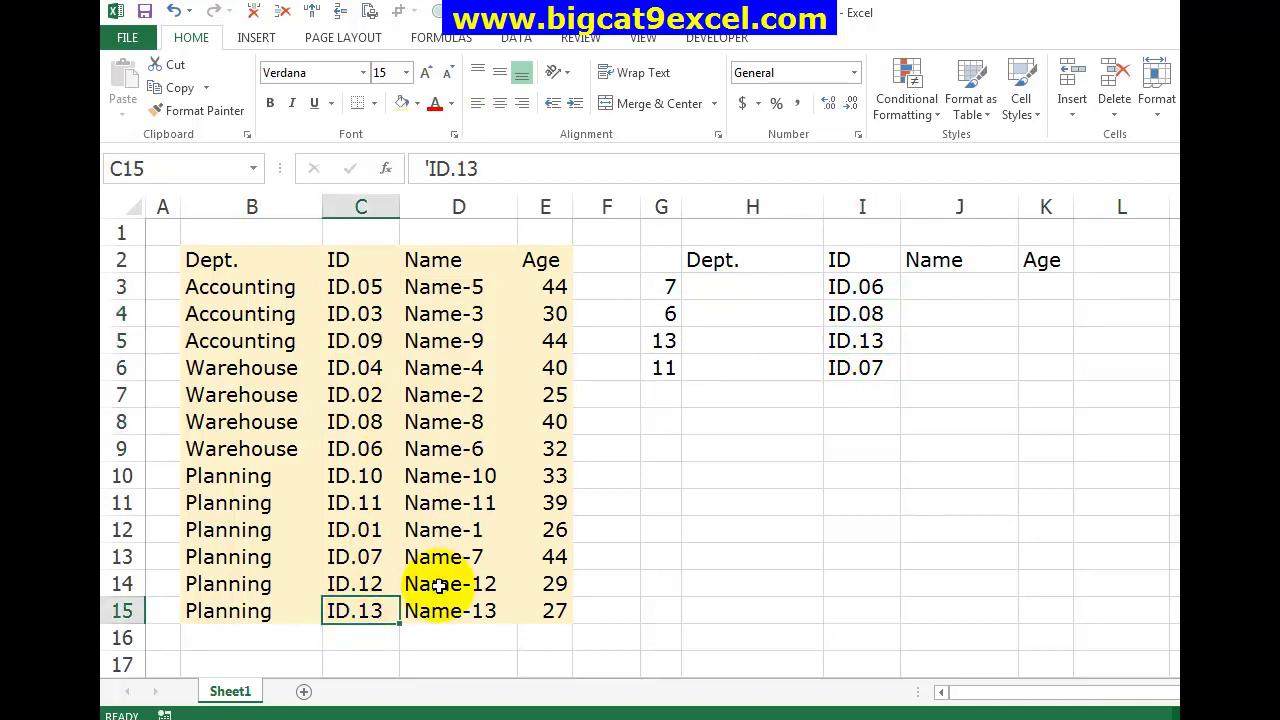
pyautogui.click(848, 370)
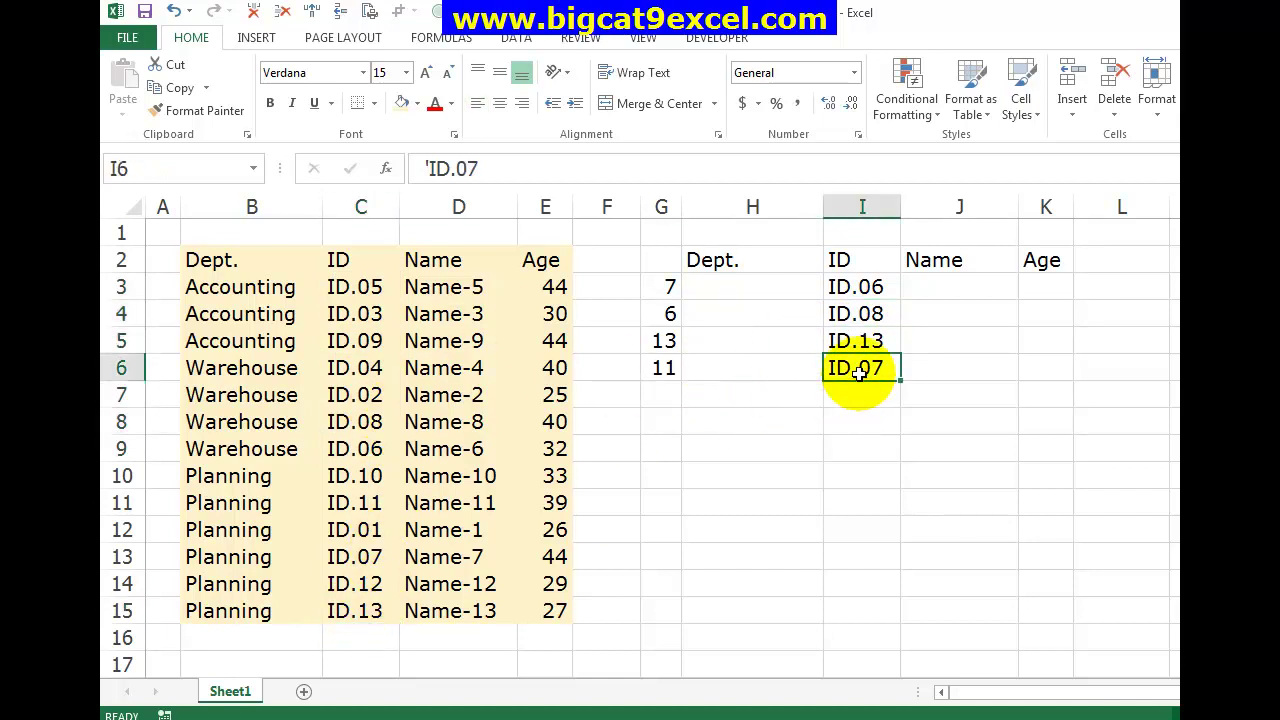
pyautogui.click(355, 508)
pyautogui.click(740, 287)
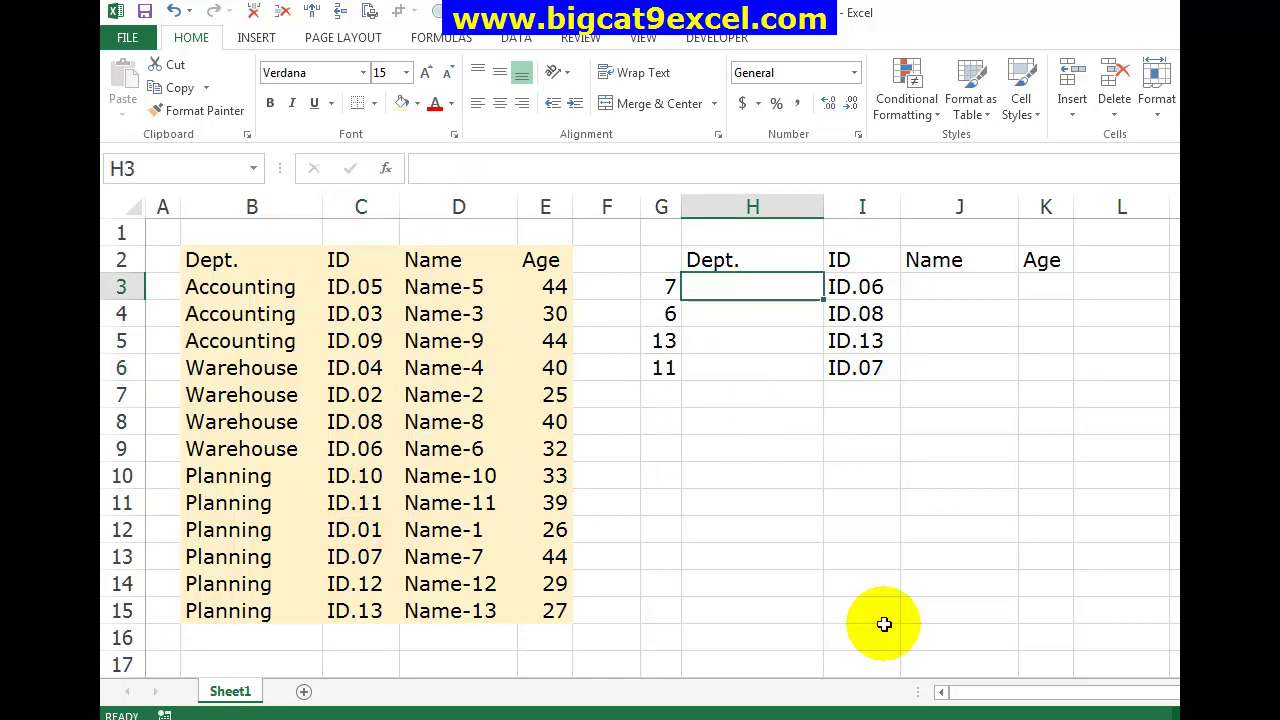
# - Start an =INDEX( formula in H3 referencing the Dept. column B, then cancel it
pyautogui.write('=INDEX')
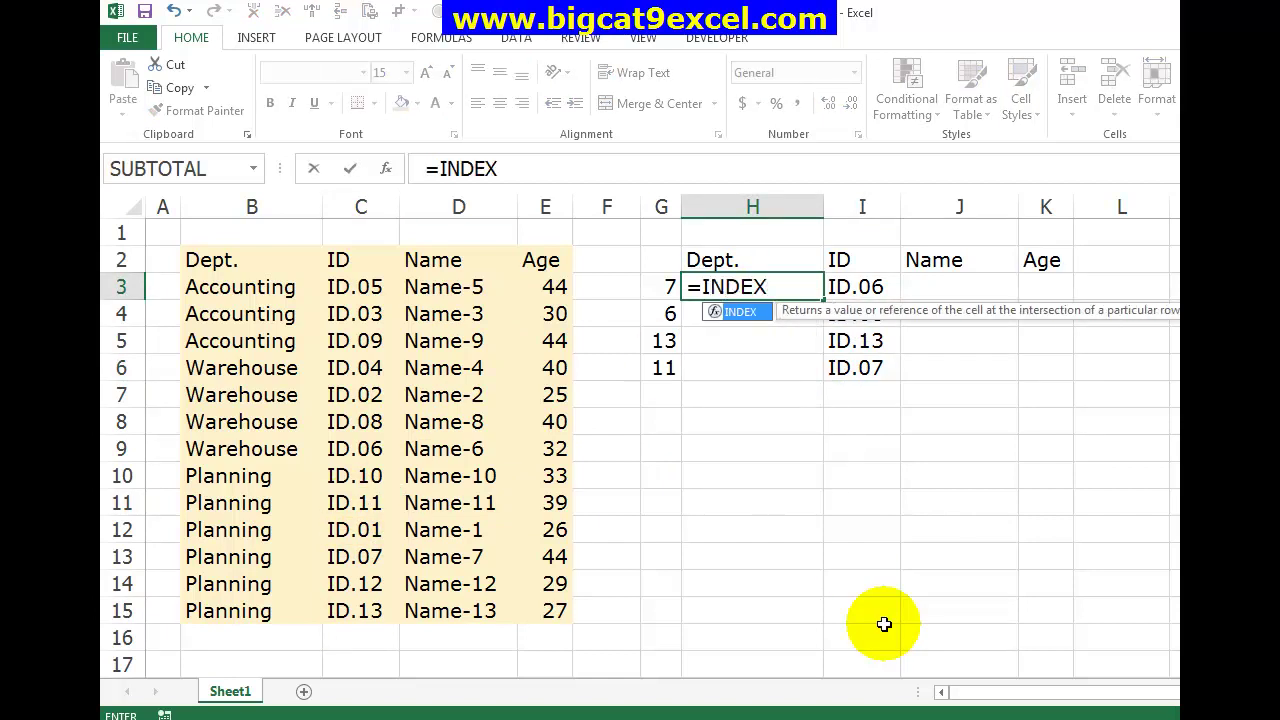
pyautogui.write('(')
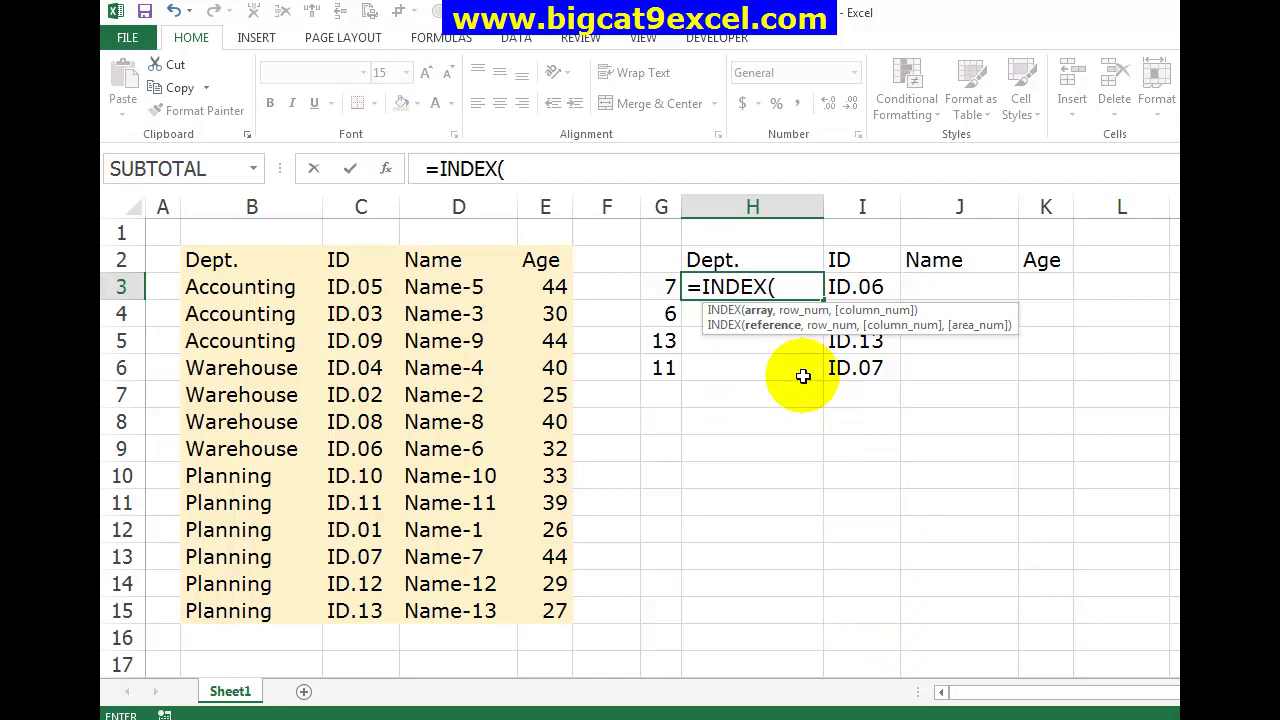
pyautogui.moveTo(245, 290); pyautogui.dragTo(230, 612)
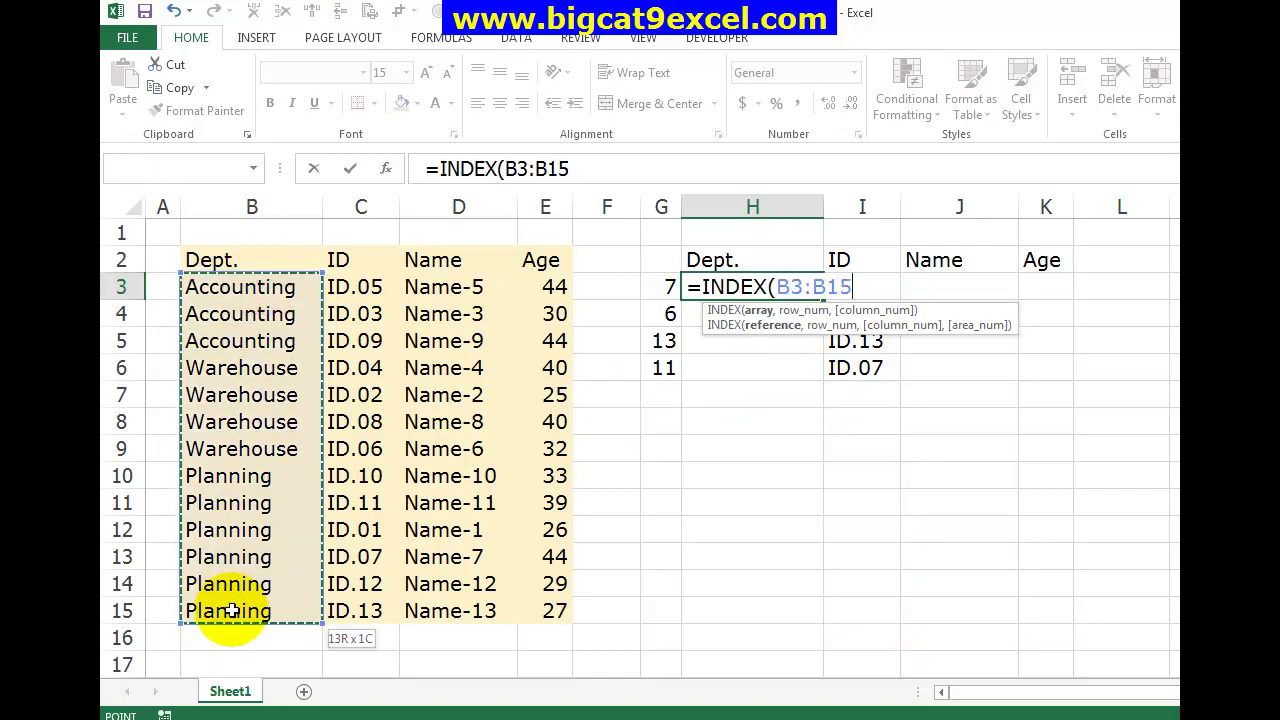
pyautogui.click(249, 260)
pyautogui.moveTo(249, 260); pyautogui.dragTo(230, 610)
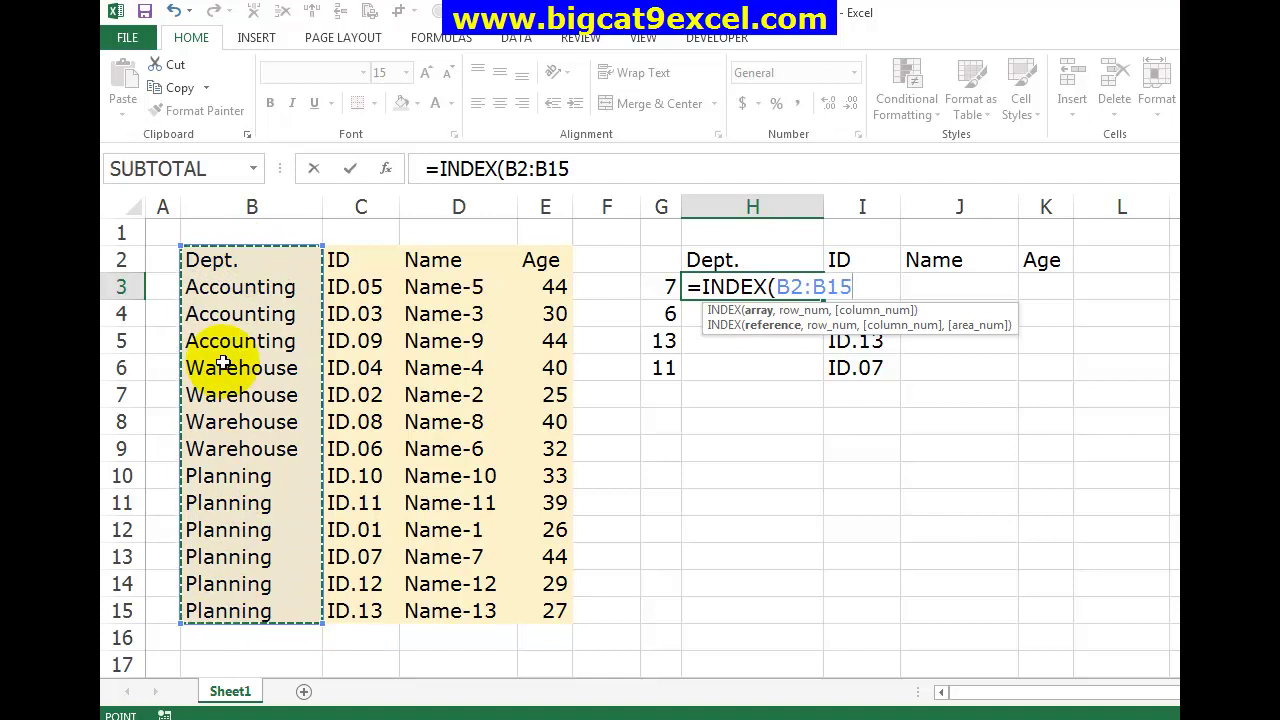
pyautogui.click(256, 206)
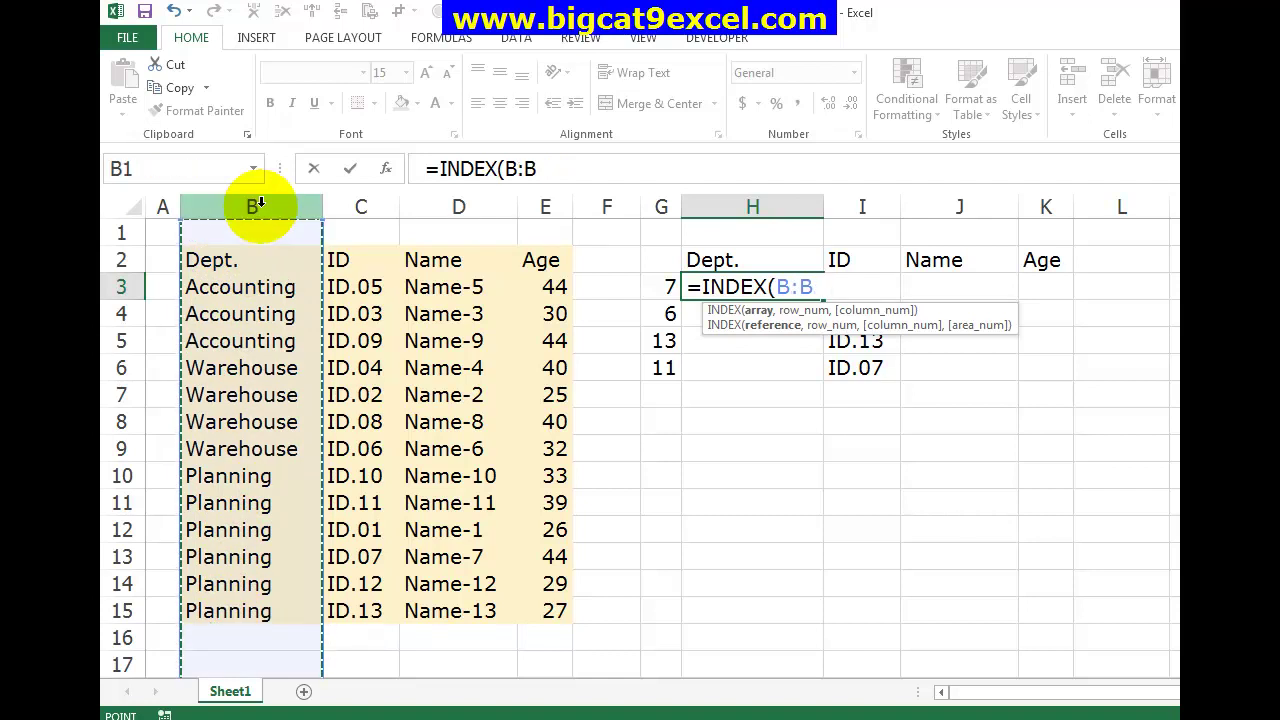
pyautogui.press('Escape')
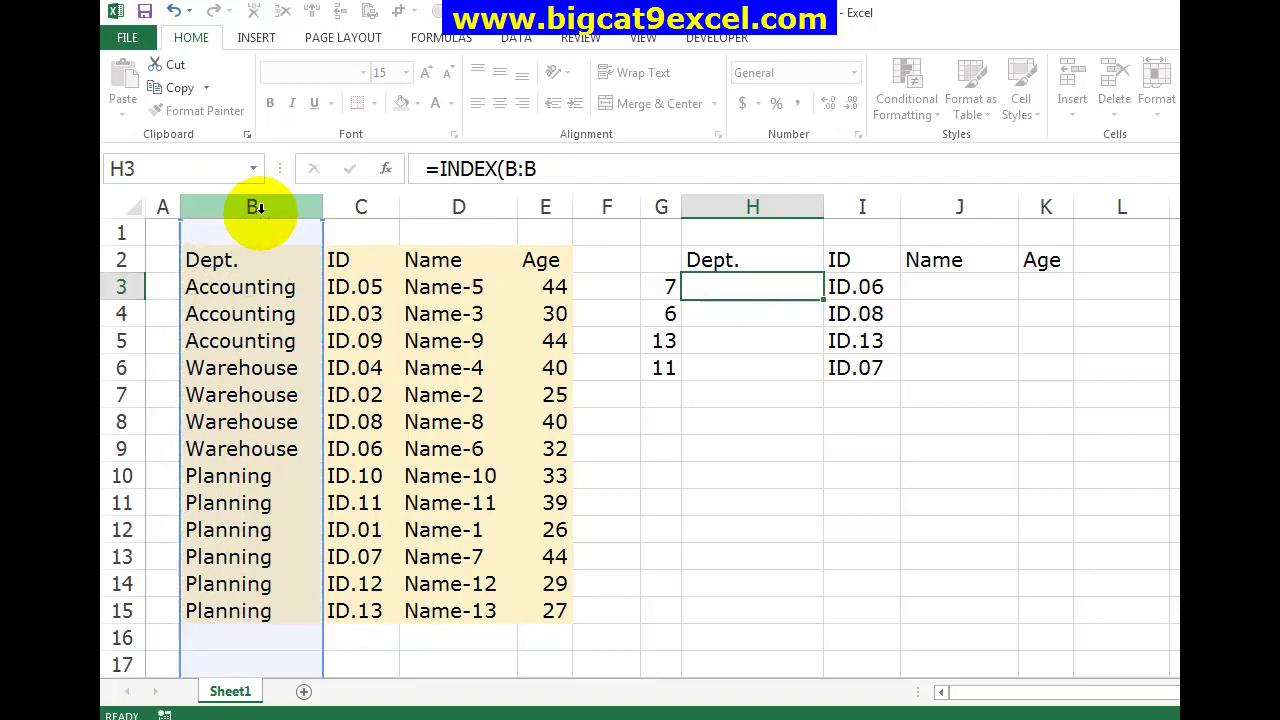
# - Review G3's =MATCH(I3,$C$3:$C$15,0) formula in edit mode, leaving it unchanged
pyautogui.click(658, 290)
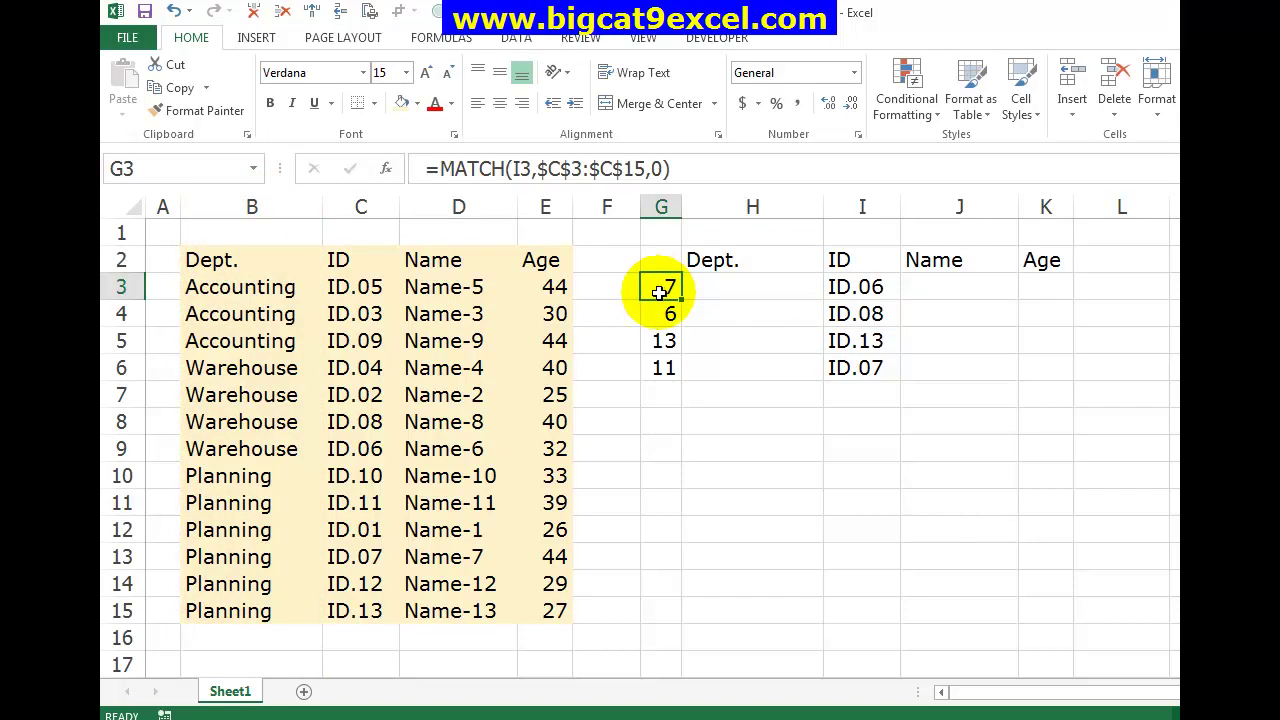
pyautogui.doubleClick(658, 290)
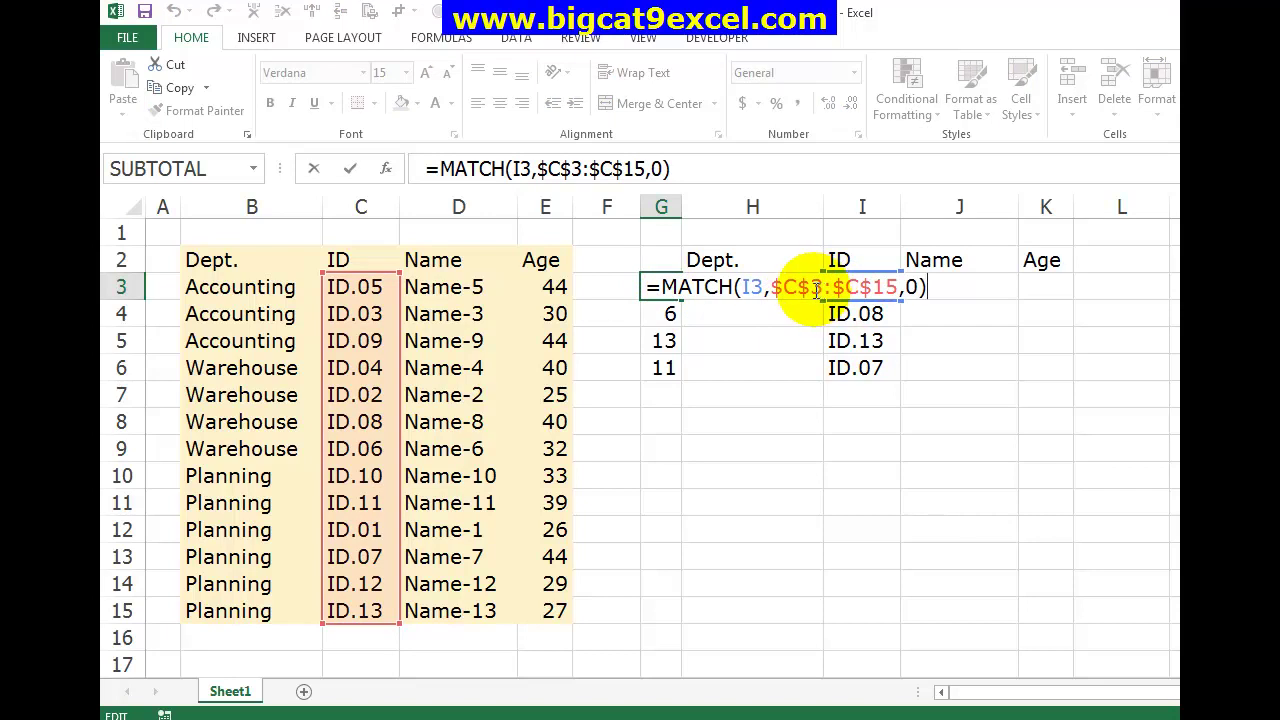
pyautogui.press('Escape')
# - Enter =INDEX($B$3:$B$15,G3) in H3 and paste it into H4:H6
pyautogui.click(785, 289)
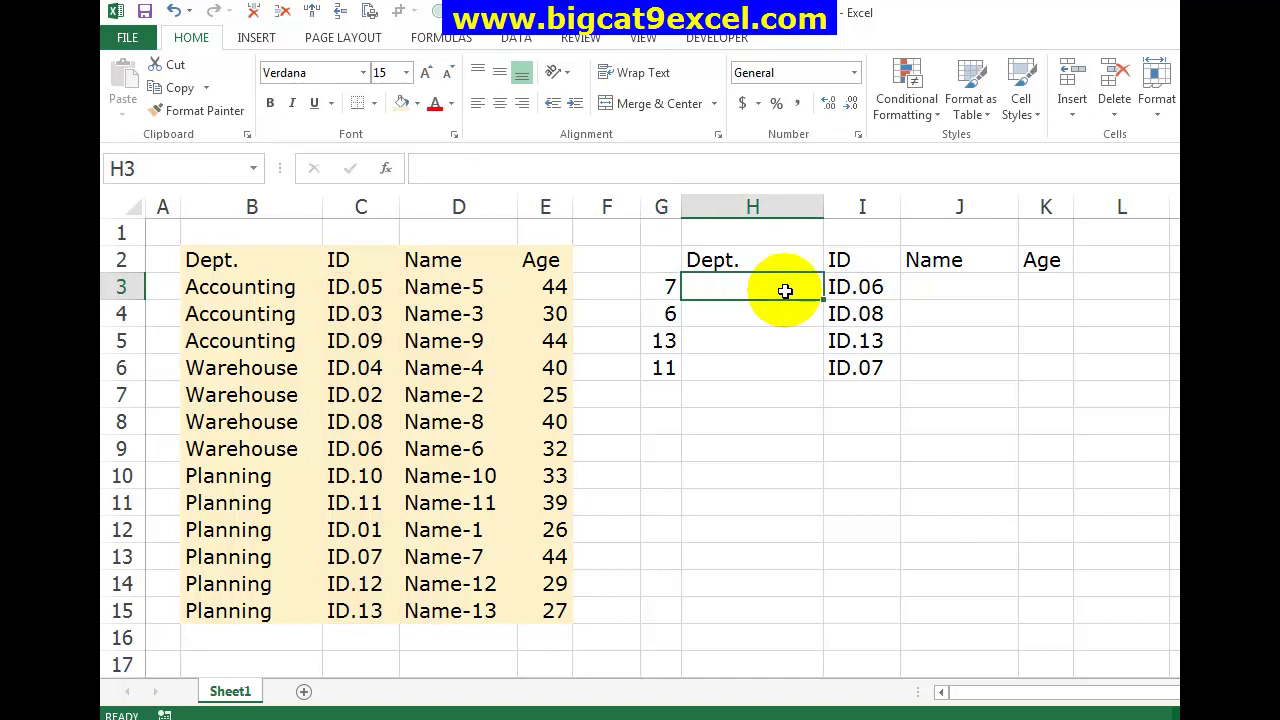
pyautogui.write('=INDEX')
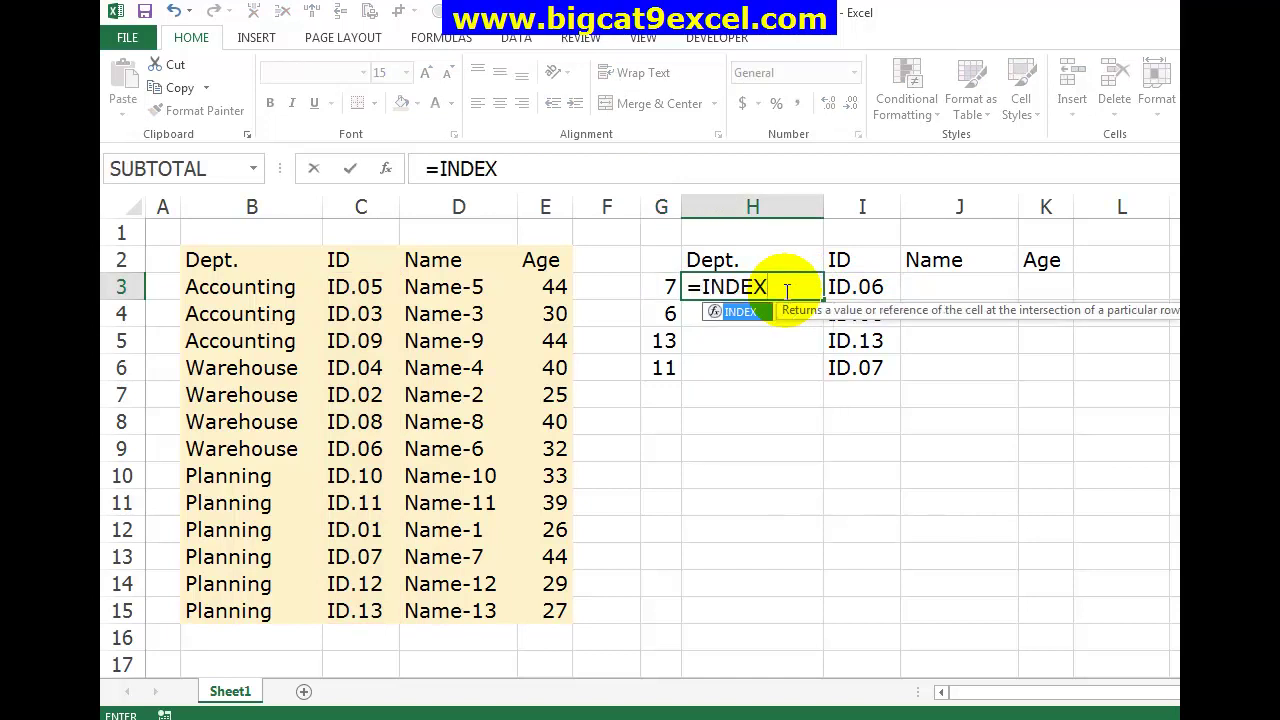
pyautogui.write('(')
pyautogui.click(260, 289)
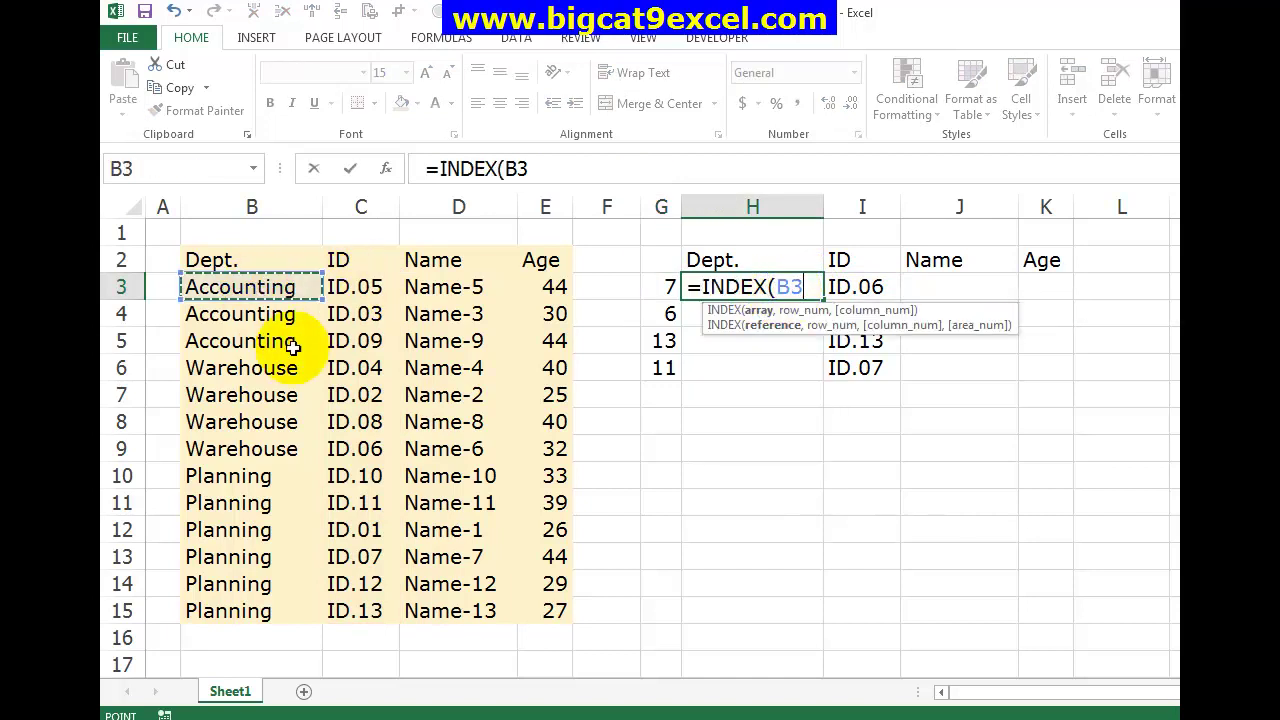
pyautogui.hotkey('ctrl', 'shift', 'Down')
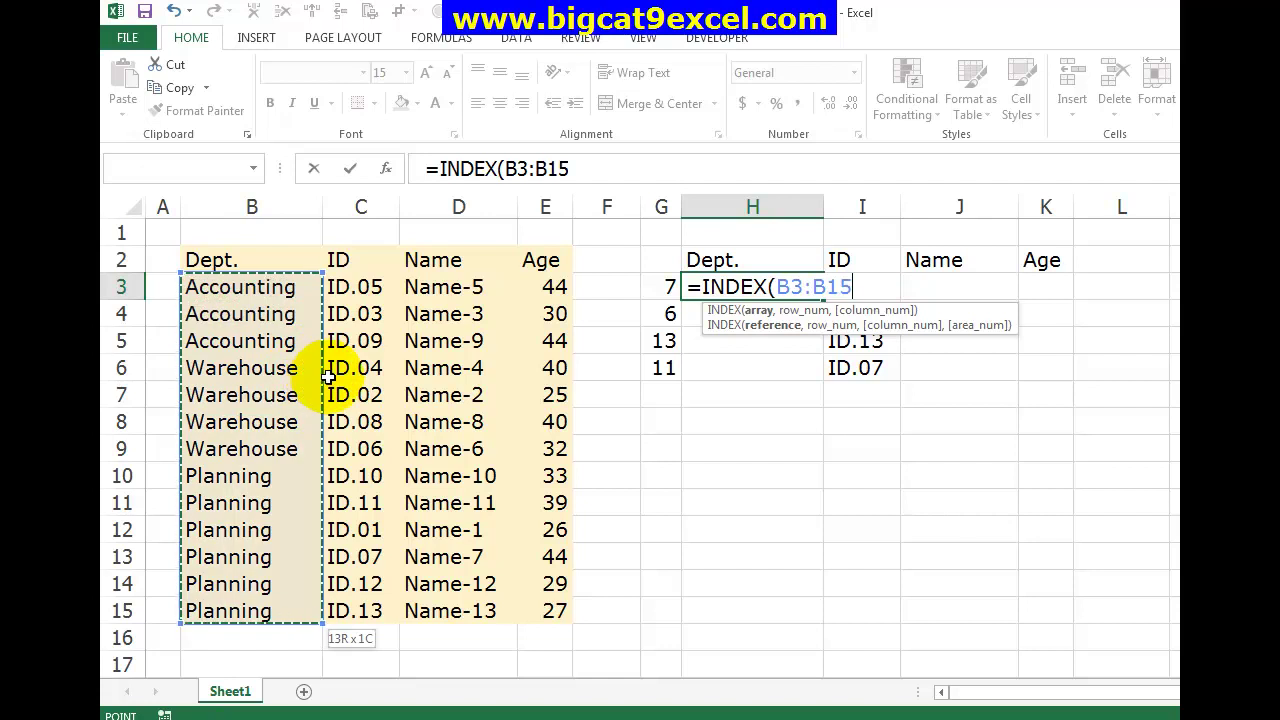
pyautogui.press('F4')
pyautogui.write('$B$15,')
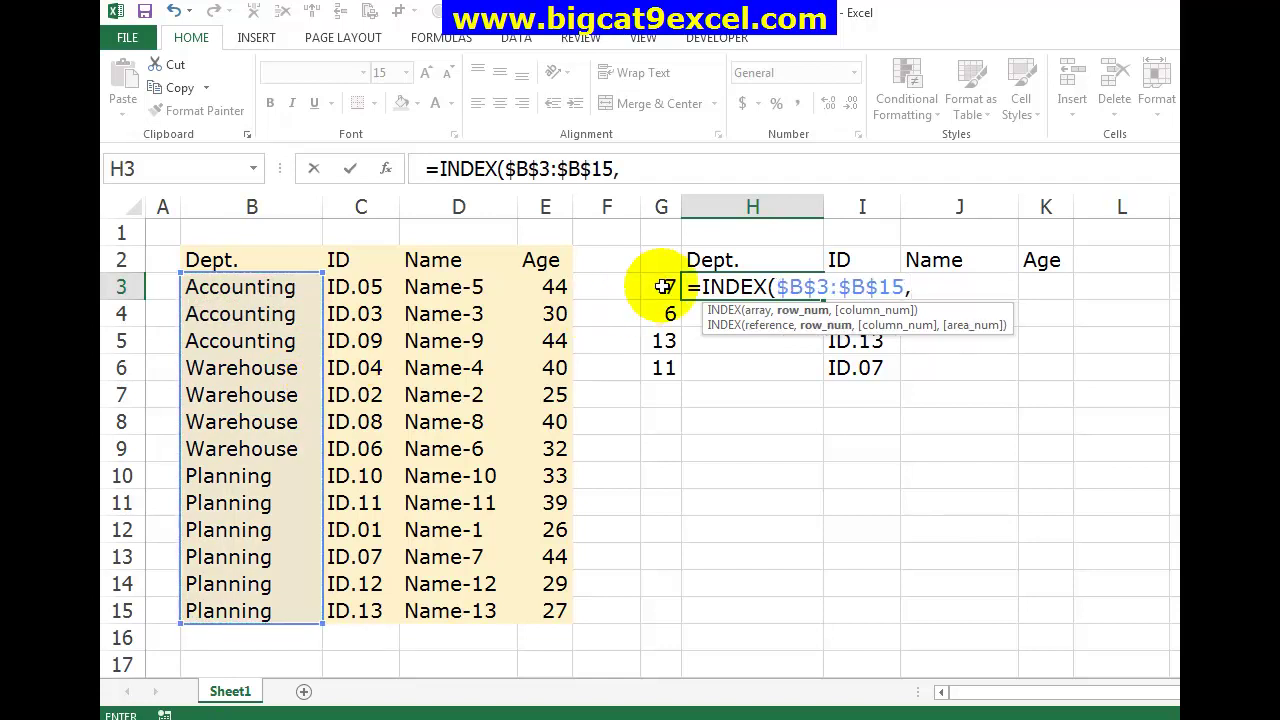
pyautogui.click(663, 287)
pyautogui.press('Return')
pyautogui.press('Up')
pyautogui.hotkey('ctrl', 'c')
pyautogui.hotkey('shift', 'Down')
pyautogui.hotkey('shift', 'Down')
pyautogui.hotkey('shift', 'Down')
pyautogui.hotkey('ctrl', 'v')
# - Begin an =INDEX( formula in J3 for the Name lookup
pyautogui.press('Escape')
pyautogui.press('Right')
pyautogui.press('Right')
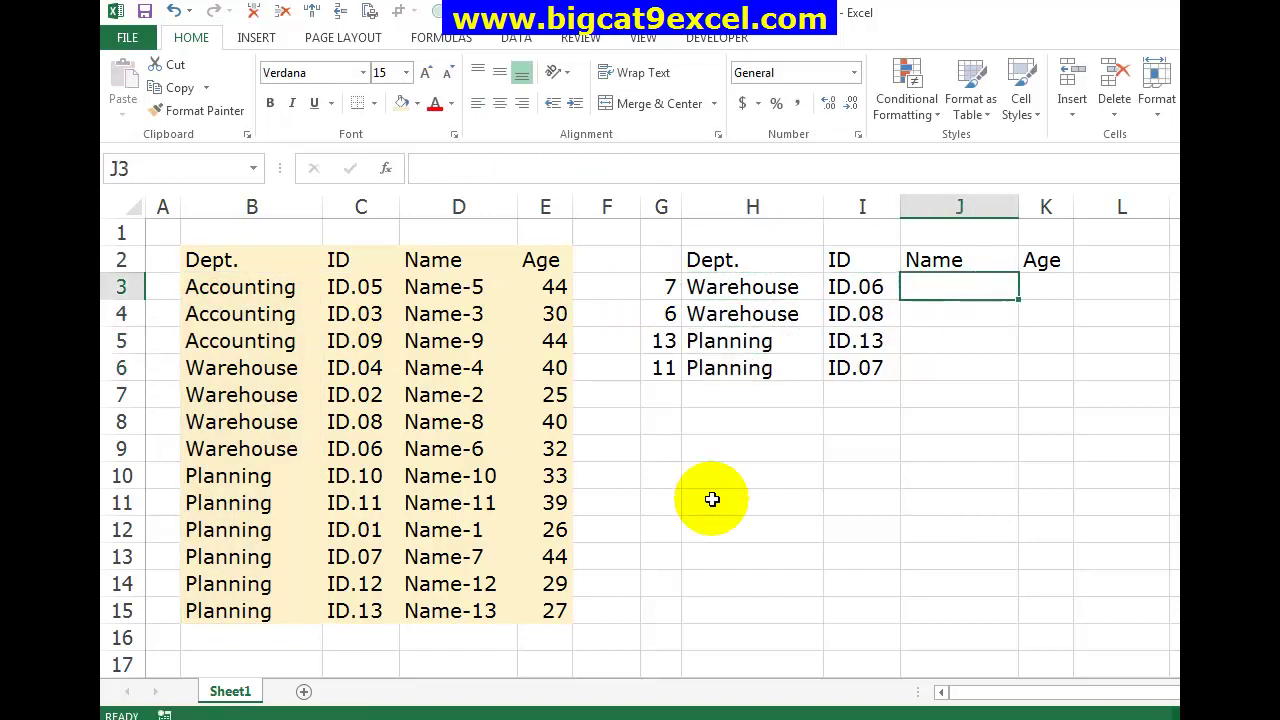
pyautogui.write('=INDEX(')
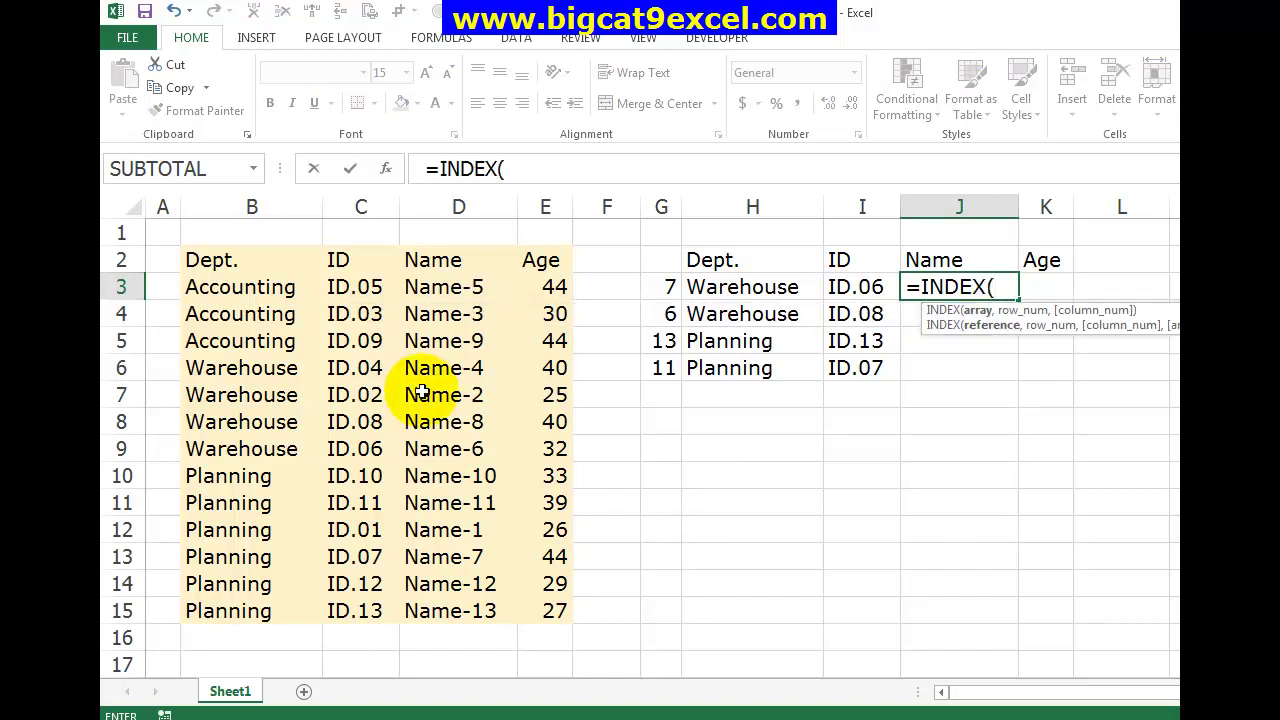
# - Complete J3 as =INDEX($D$3:$D$15,G3) and fill J4:J6, returning Name-6, Name-8, Name-13, Name-7
pyautogui.click(466, 290)
pyautogui.hotkey('shift', 'Down')
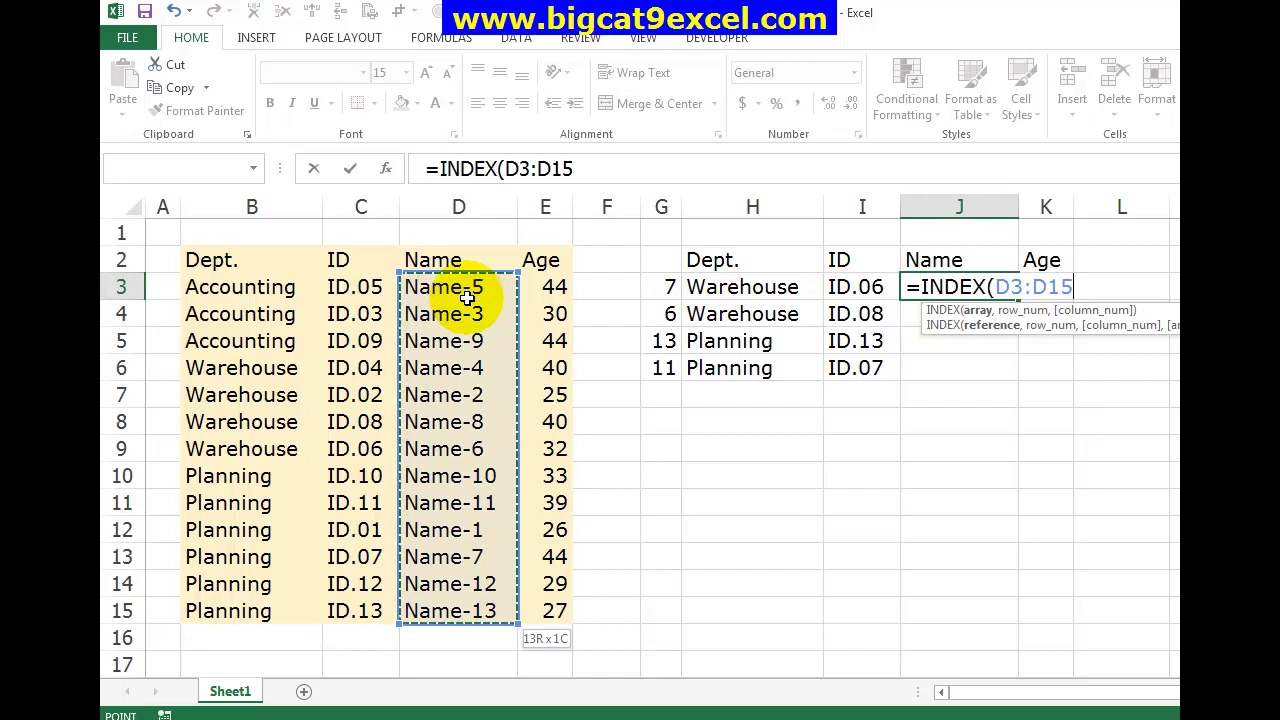
pyautogui.press('F4')
pyautogui.write(',')
pyautogui.press('Left')
pyautogui.press('Left')
pyautogui.press('Left')
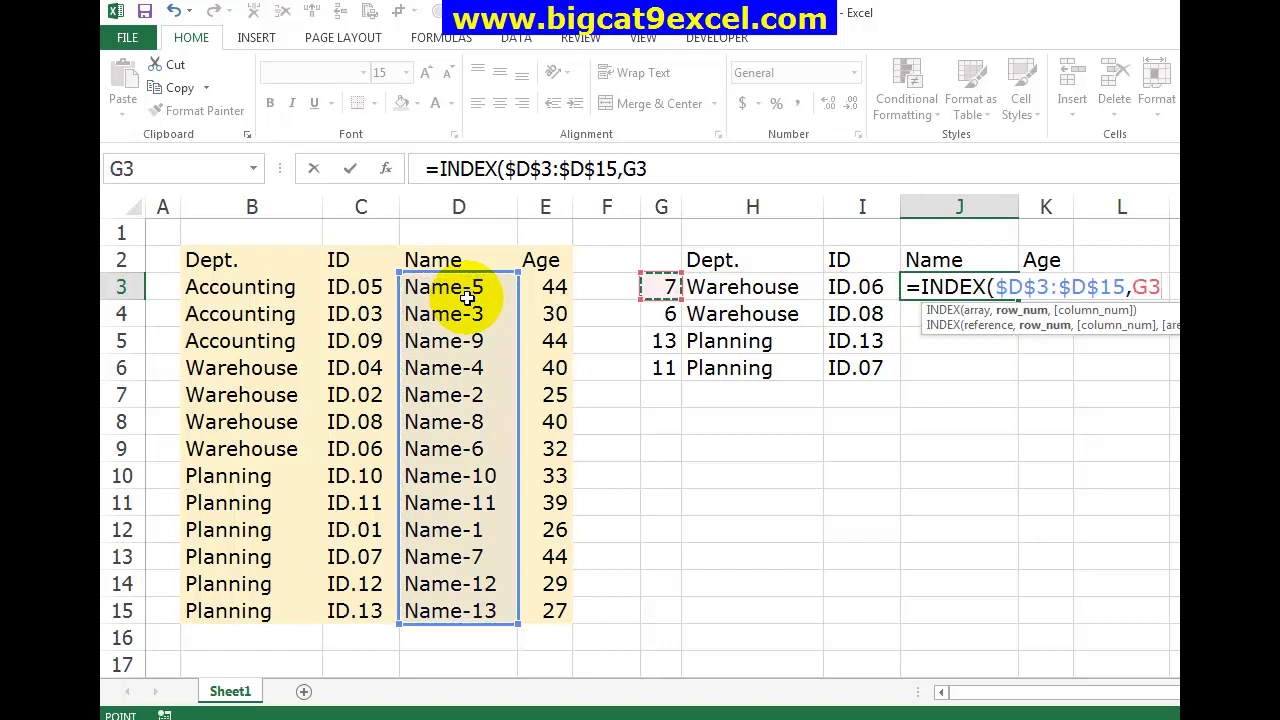
pyautogui.hotkey('ctrl', 'Return')
pyautogui.hotkey('ctrl', 'c')
pyautogui.hotkey('shift', 'Down')
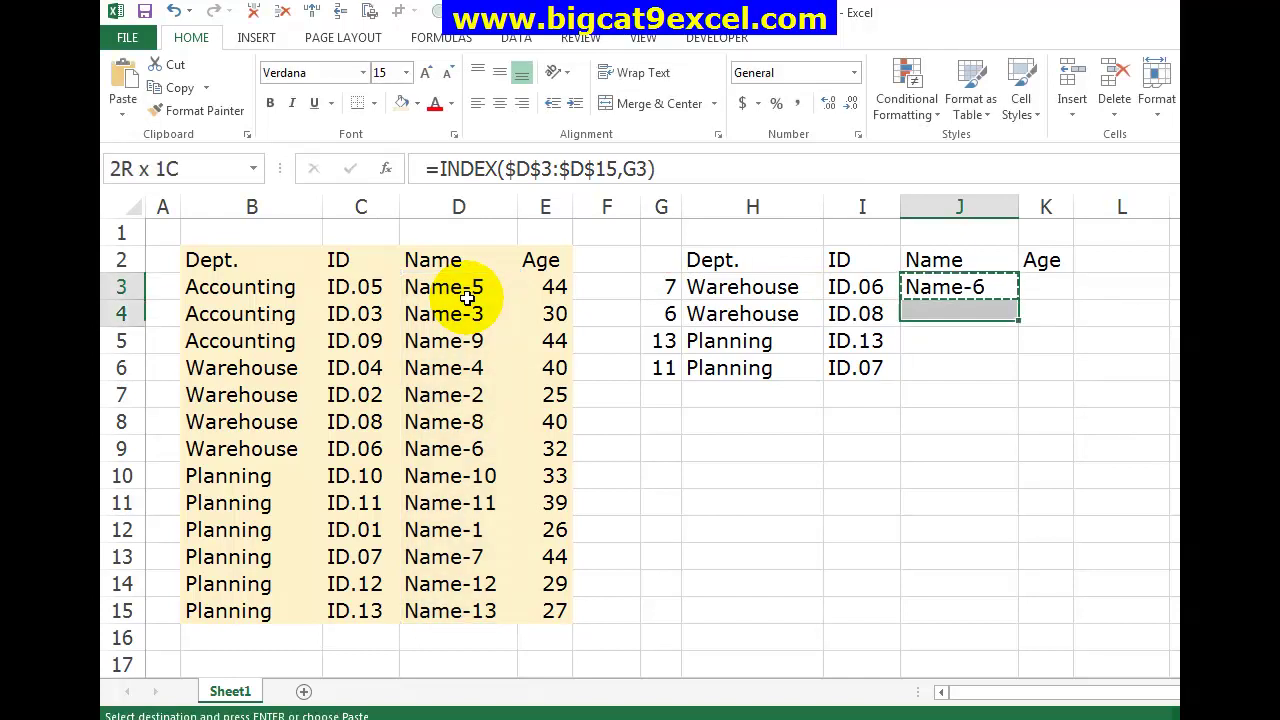
pyautogui.hotkey('shift', 'Down')
pyautogui.hotkey('shift', 'Down')
pyautogui.press('Return')
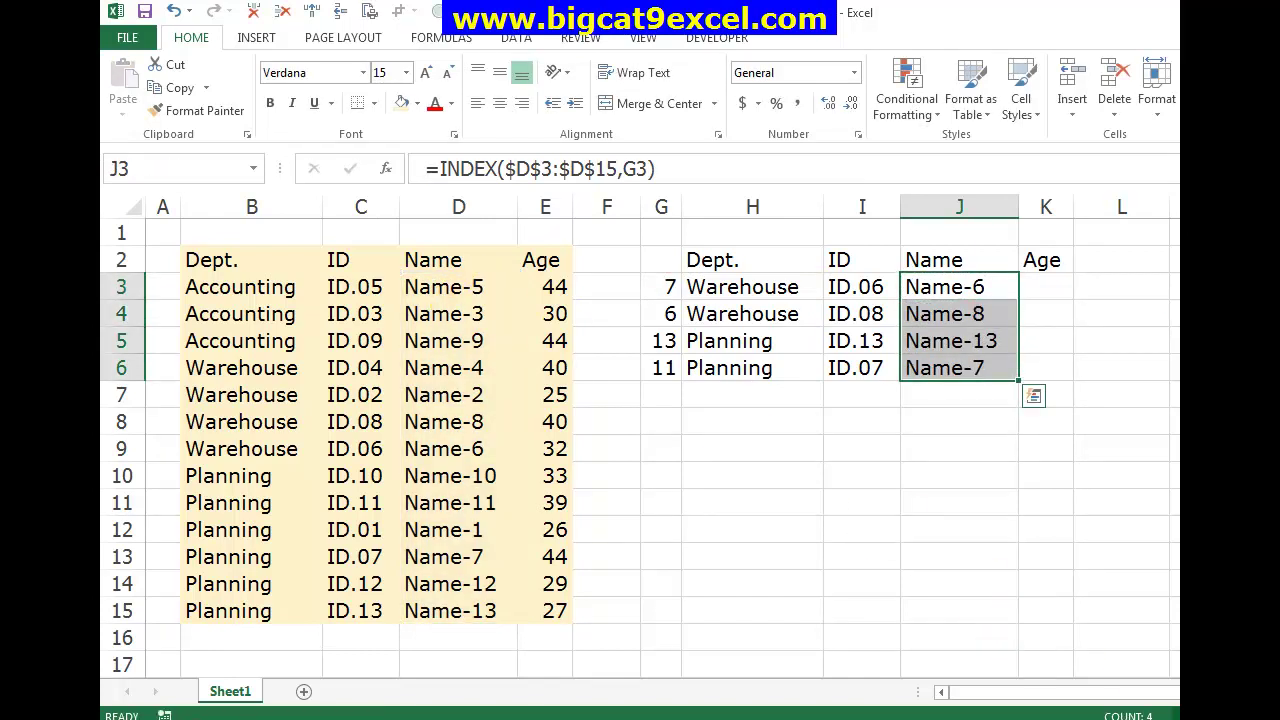
pyautogui.hscroll(2, 1011, 434)
pyautogui.hscroll(2, 1011, 434)
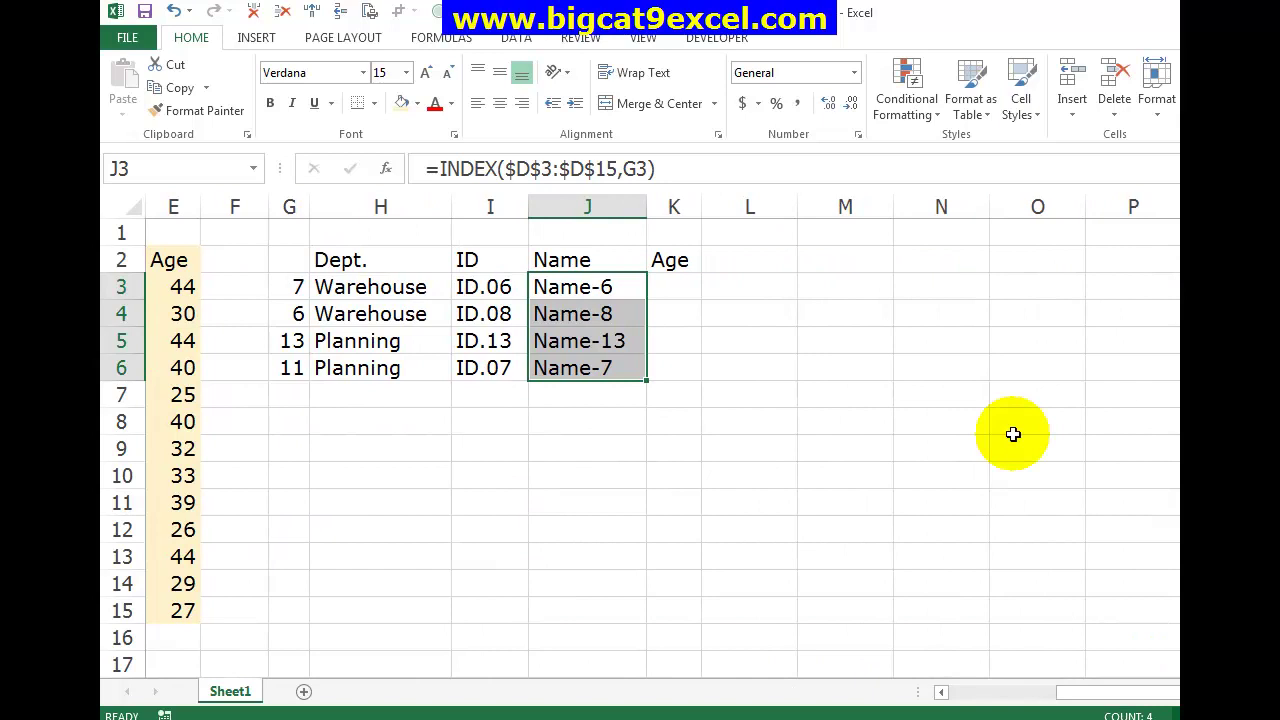
# - Enter =INDEX($E$3:$E$15,G3) in K3 and fill it down to K6, returning the ages
pyautogui.click(670, 286)
pyautogui.write('=INDEX(')
pyautogui.click(185, 287)
pyautogui.hotkey('ctrl', 'shift', 'Down')
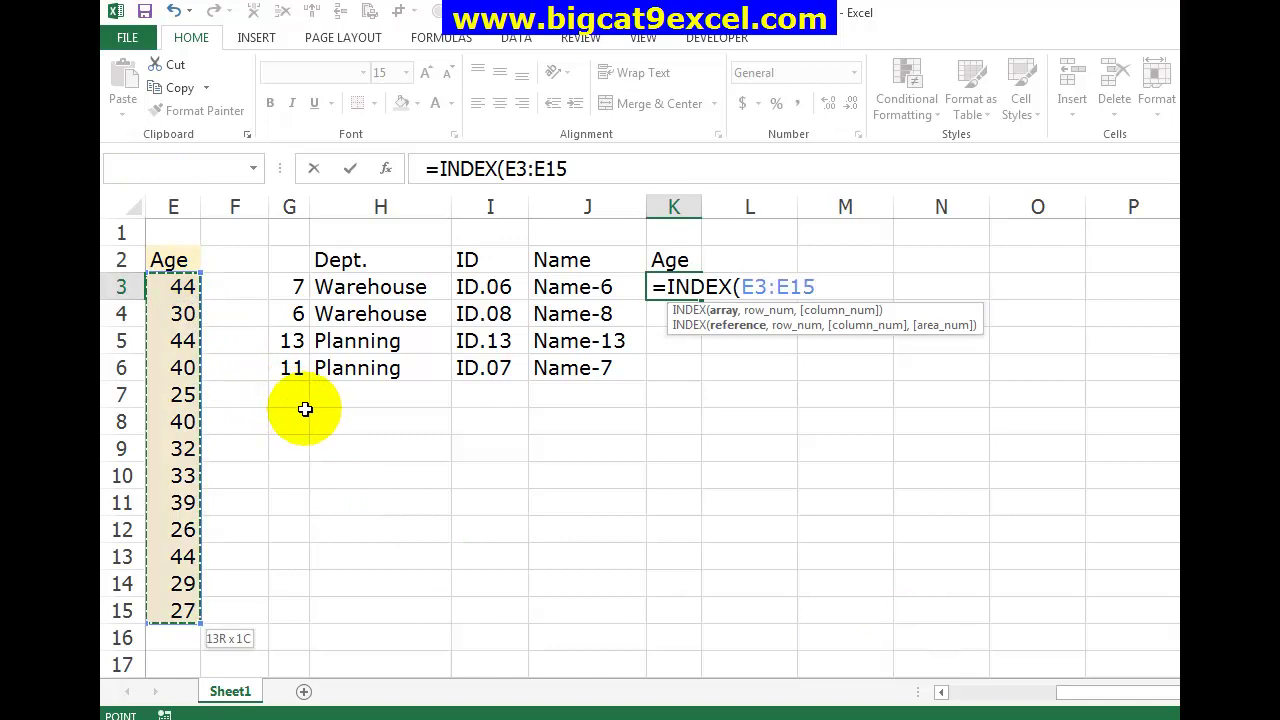
pyautogui.press('F4')
pyautogui.write(',')
pyautogui.press('Left')
pyautogui.press('Left')
pyautogui.press('Left')
pyautogui.press('Left')
pyautogui.hotkey('ctrl', 'Return')
pyautogui.hotkey('ctrl', 'c')
pyautogui.hotkey('shift', 'Down')
pyautogui.hotkey('shift', 'Down')
pyautogui.hotkey('shift', 'Down')
pyautogui.press('Return')
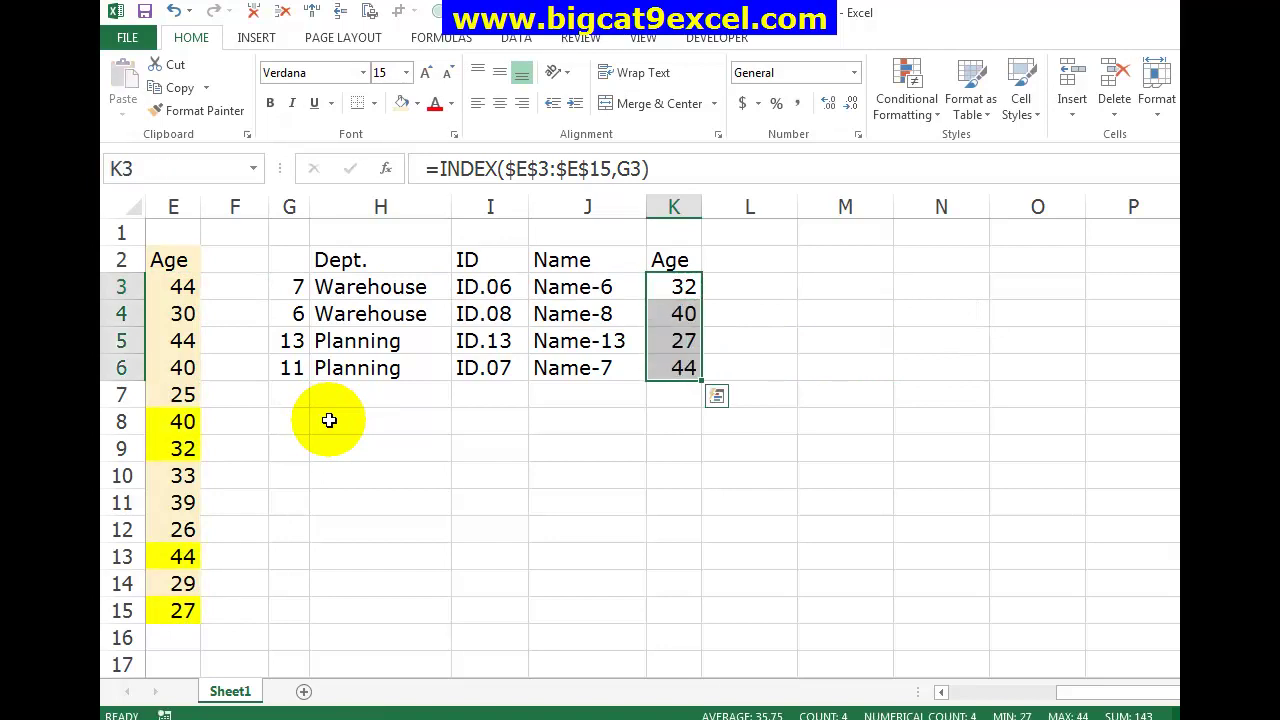
# - Move back to the source data, starting at the first Dept. entry in B3
pyautogui.press('Left')
pyautogui.press('Home')
pyautogui.press('Right')
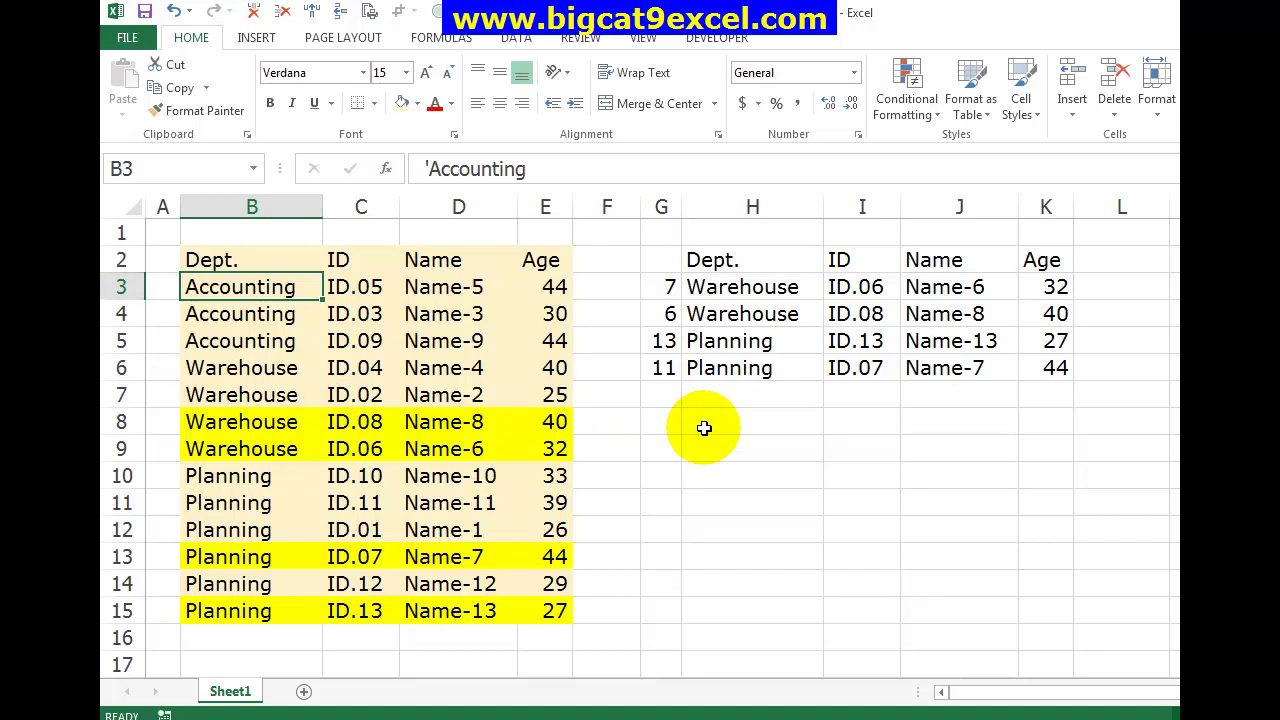
pyautogui.click(704, 428)
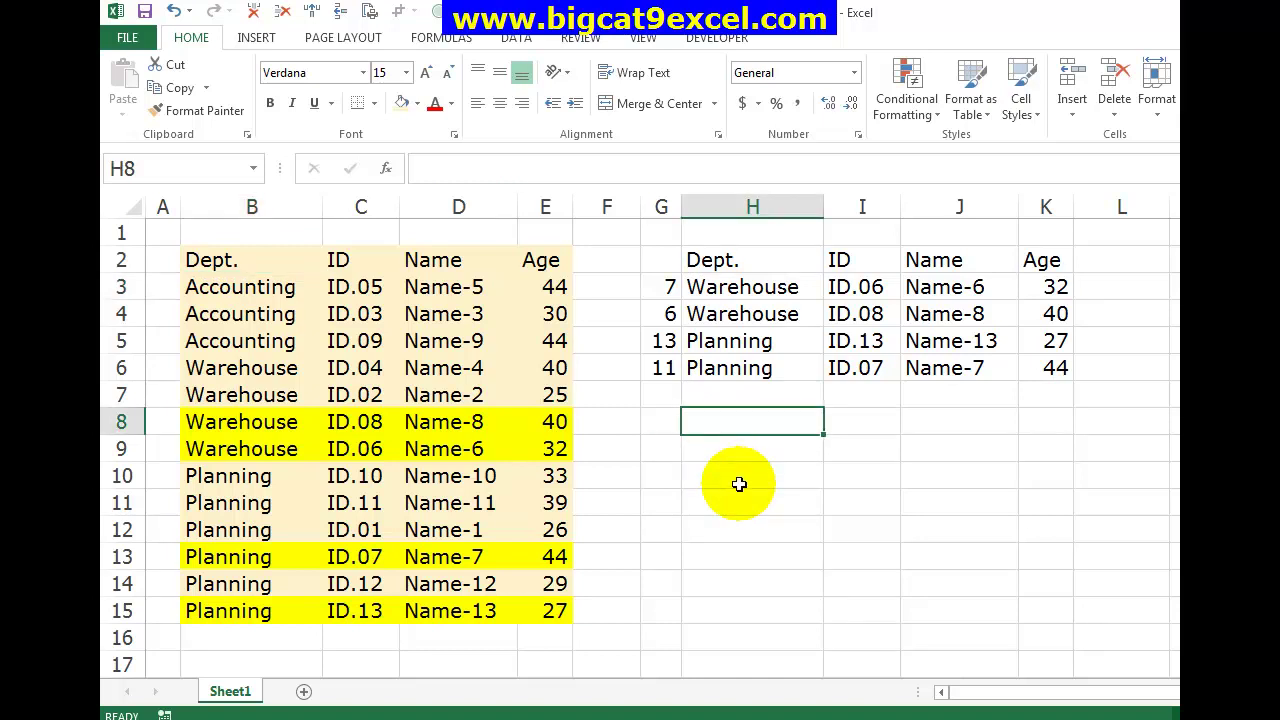
# - Type the note INDEX(ROW,COLUMN) into H8, then select the MATCH formulas in G3:G6
pyautogui.write('INDE')
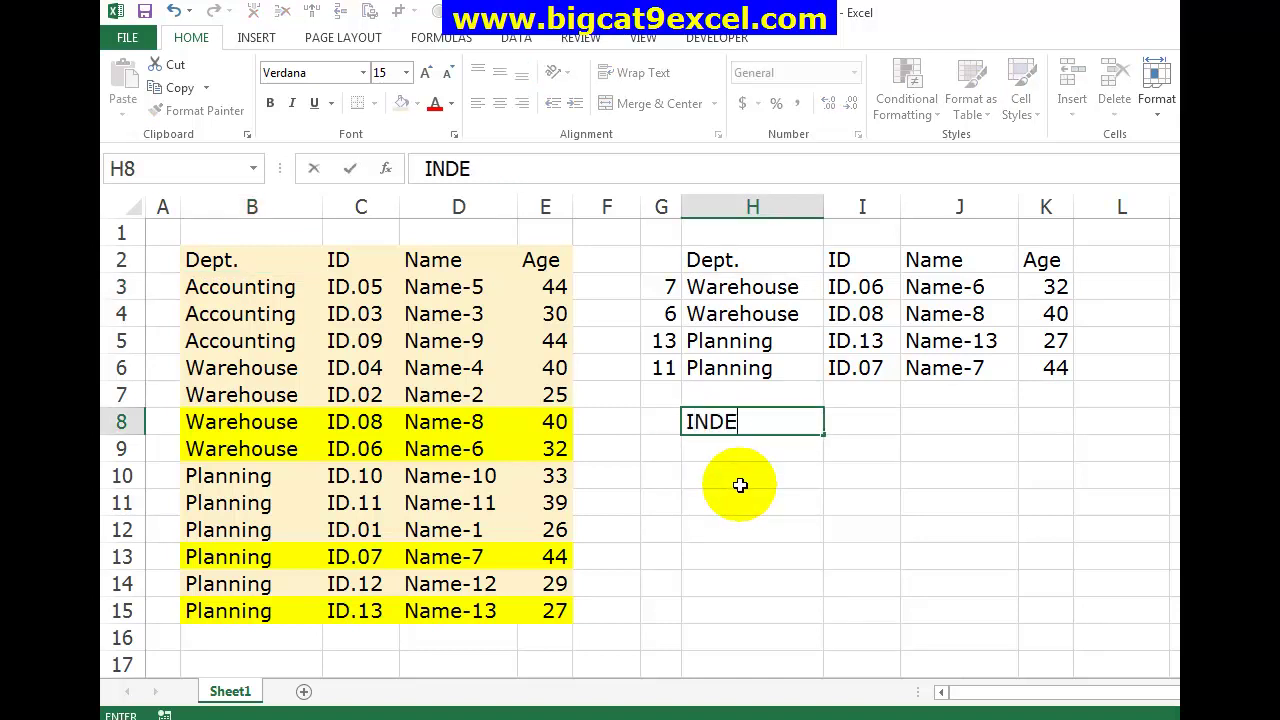
pyautogui.write('X(ROW')
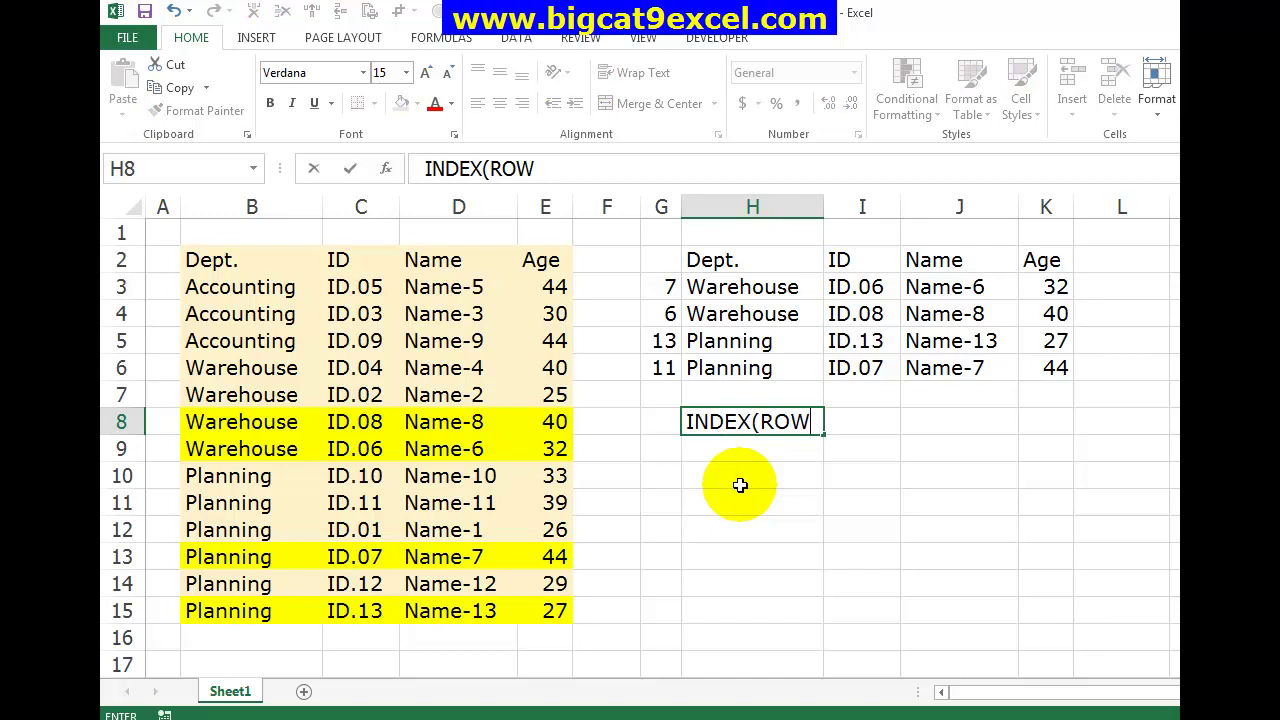
pyautogui.write(',COLUMN')
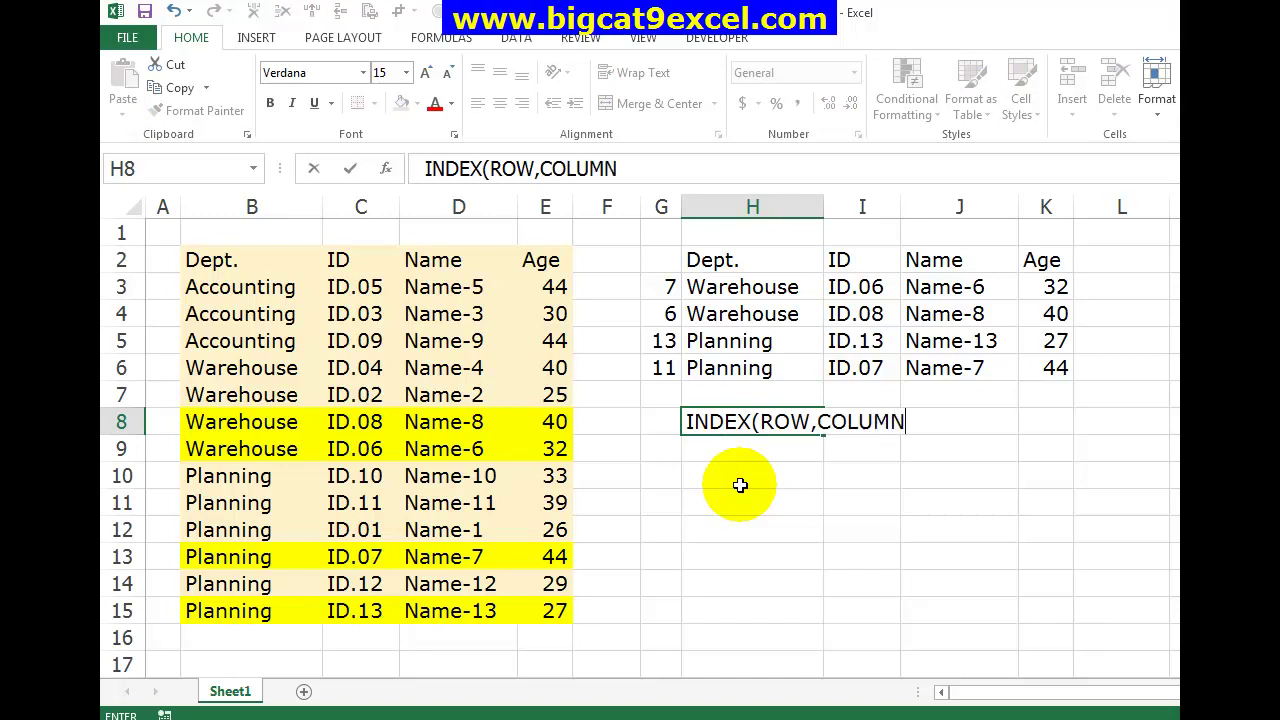
pyautogui.press('Return')
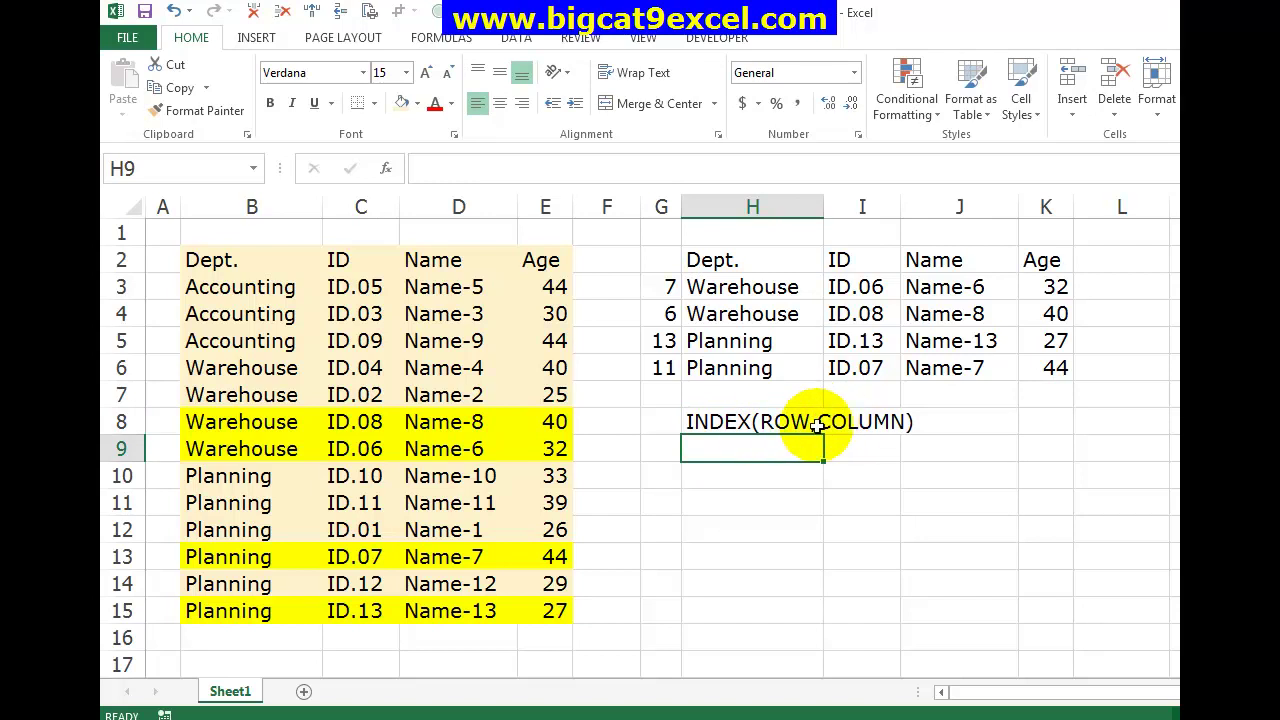
pyautogui.moveTo(651, 287); pyautogui.dragTo(662, 368)
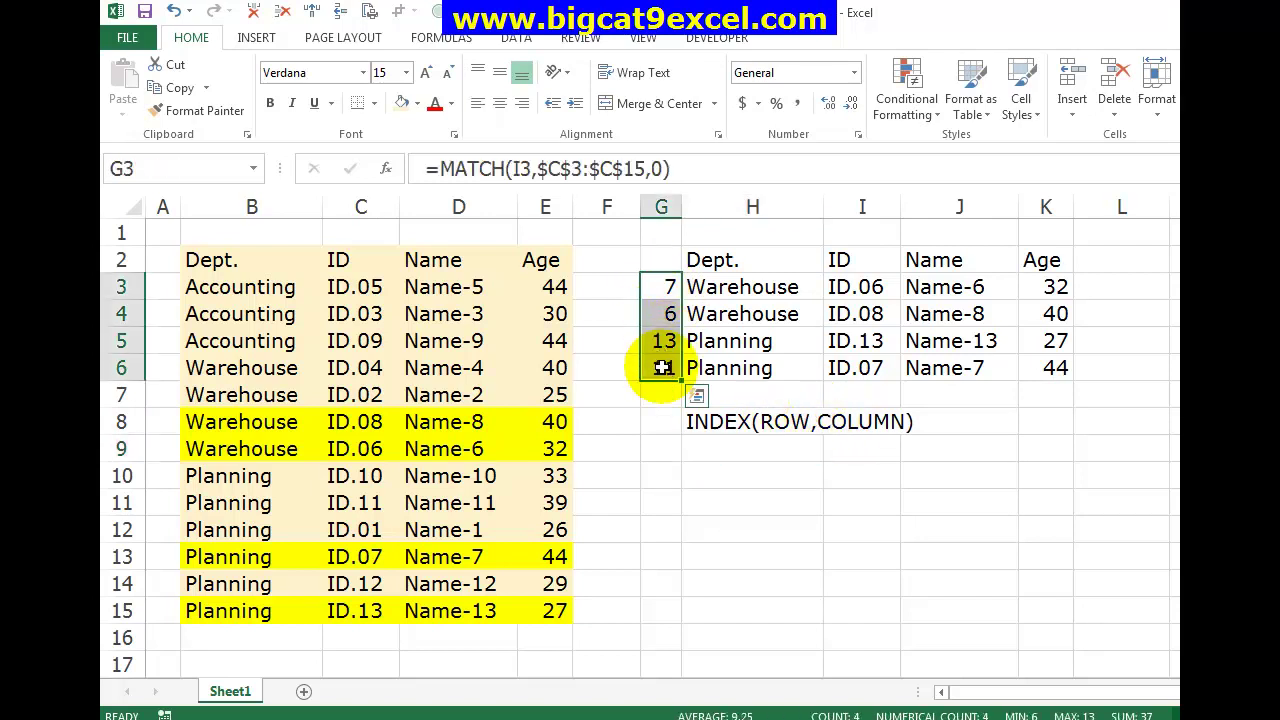
pyautogui.click(708, 258)
pyautogui.click(998, 258)
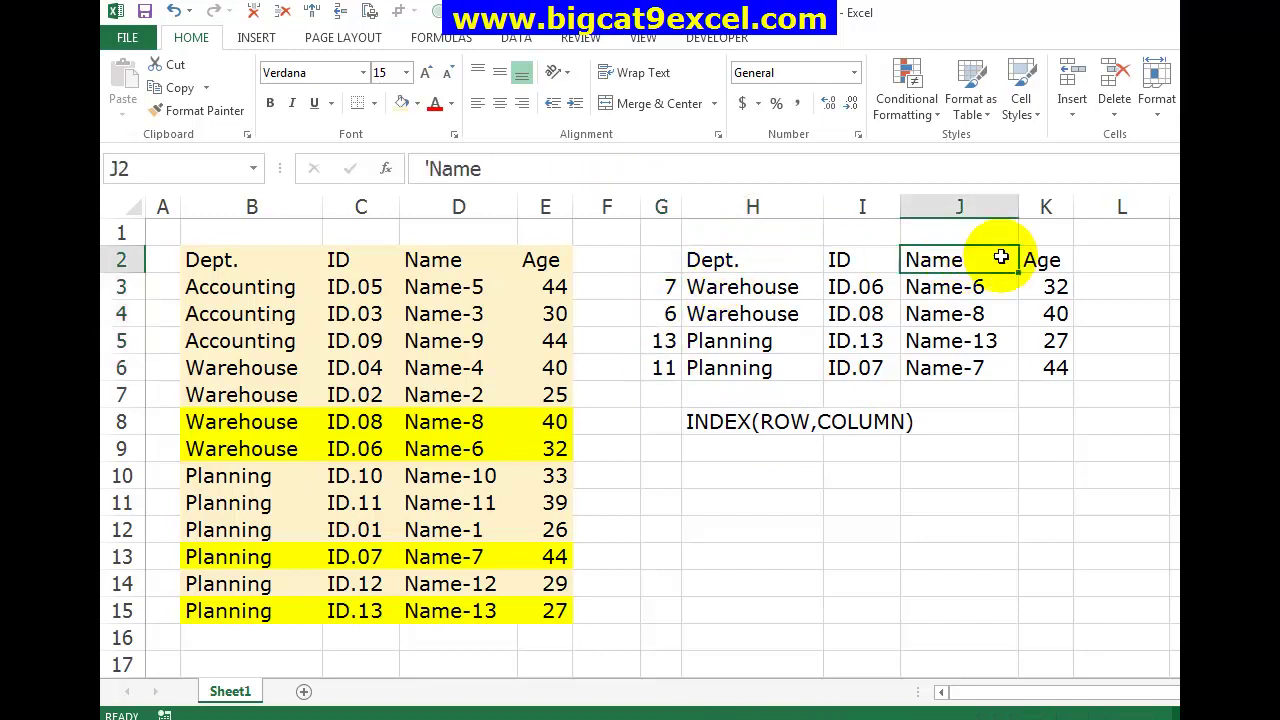
pyautogui.click(1035, 259)
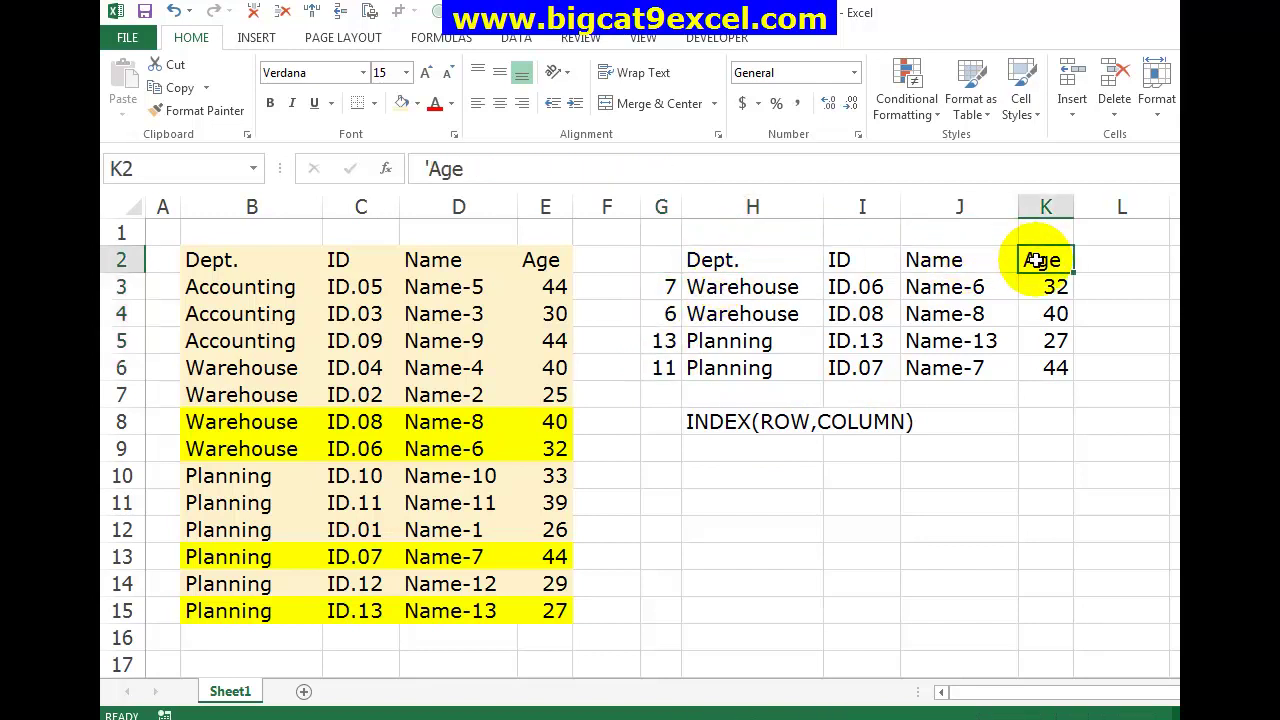
pyautogui.moveTo(214, 259)
pyautogui.mouseDown()
pyautogui.moveTo(558, 423)
pyautogui.moveTo(566, 600)
pyautogui.mouseUp()
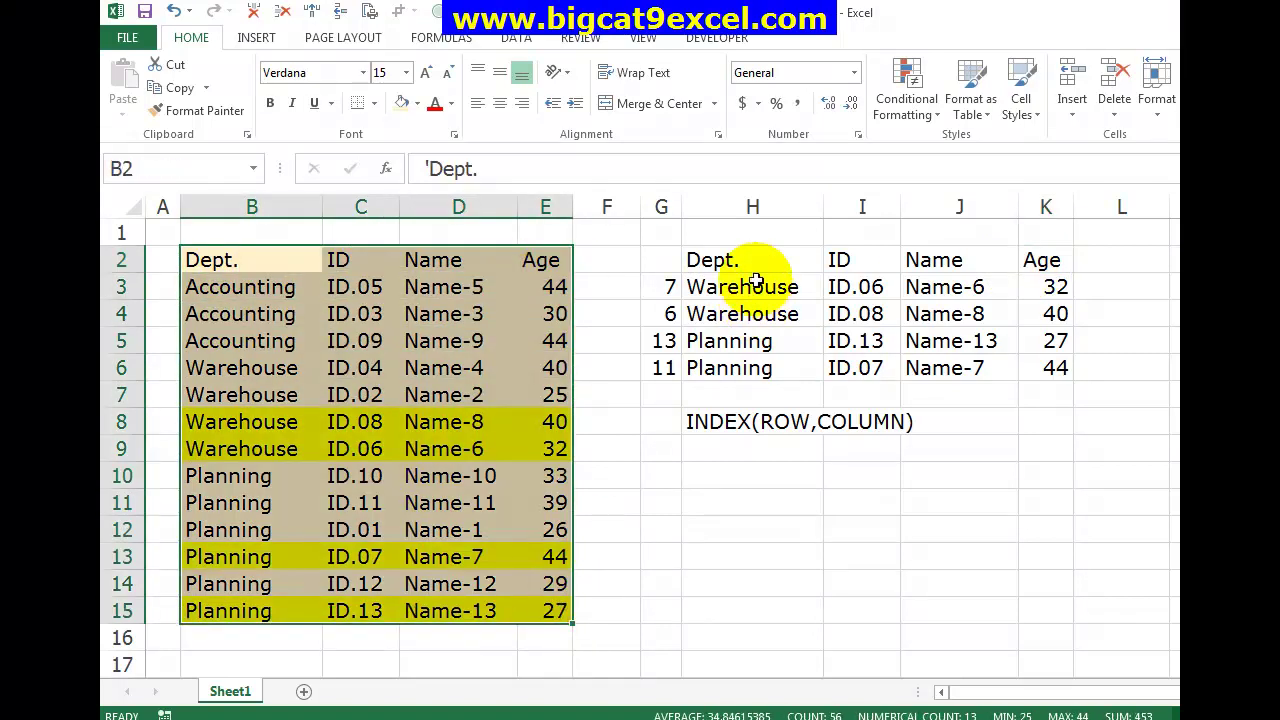
pyautogui.click(752, 232)
# - Enter =MATCH(H2,$B$2:$E$2,0) in H1 and fill it across to K1, giving 1, 2, 3, 4
pyautogui.write('=MA')
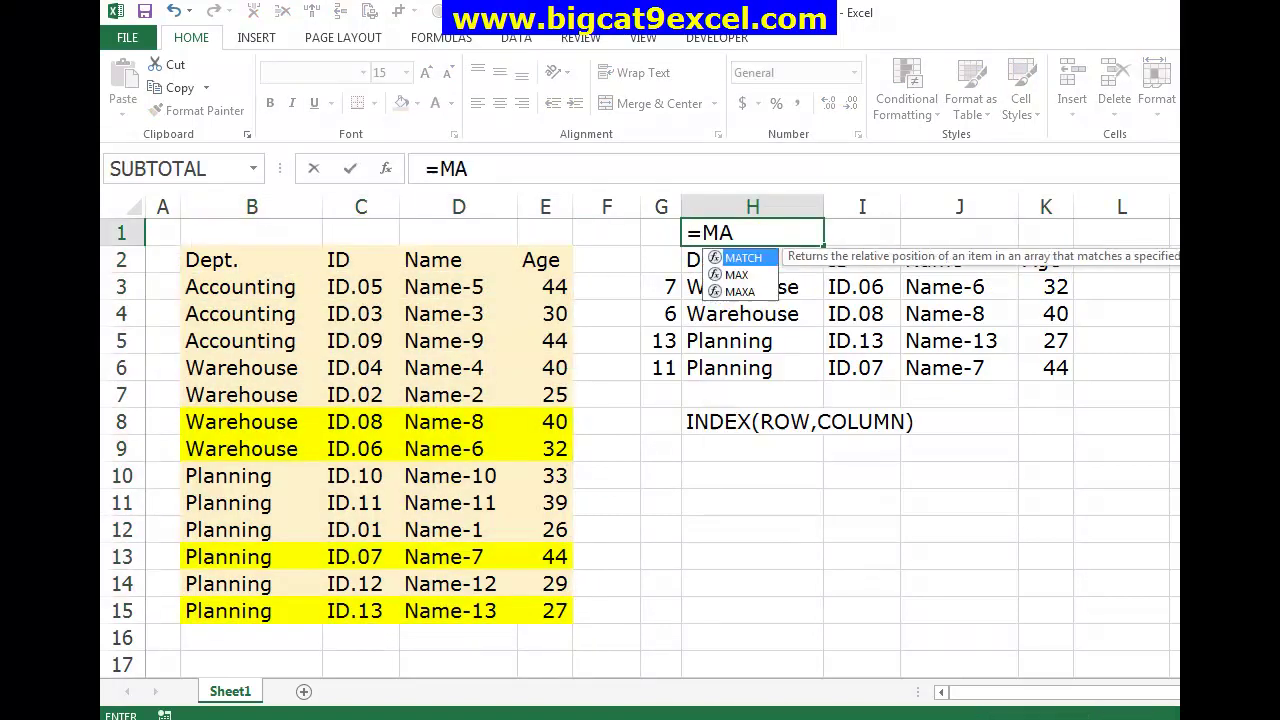
pyautogui.write('TCH(')
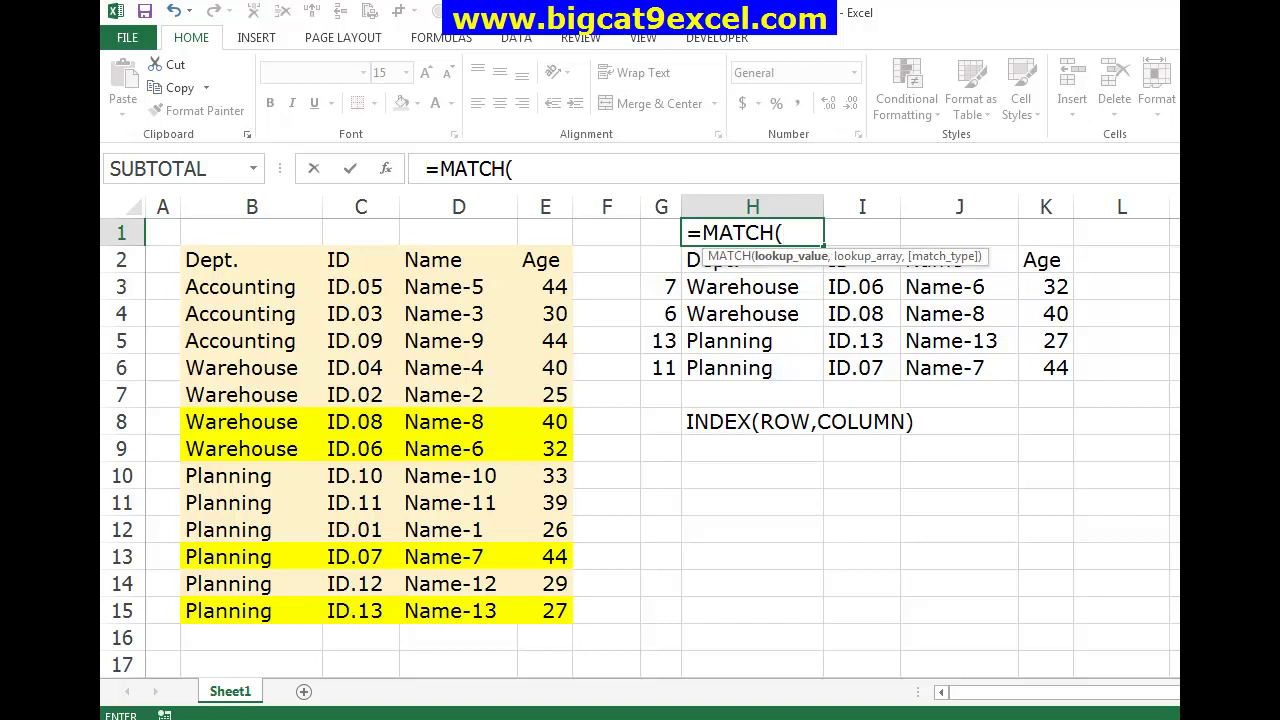
pyautogui.press('Down')
pyautogui.write(',')
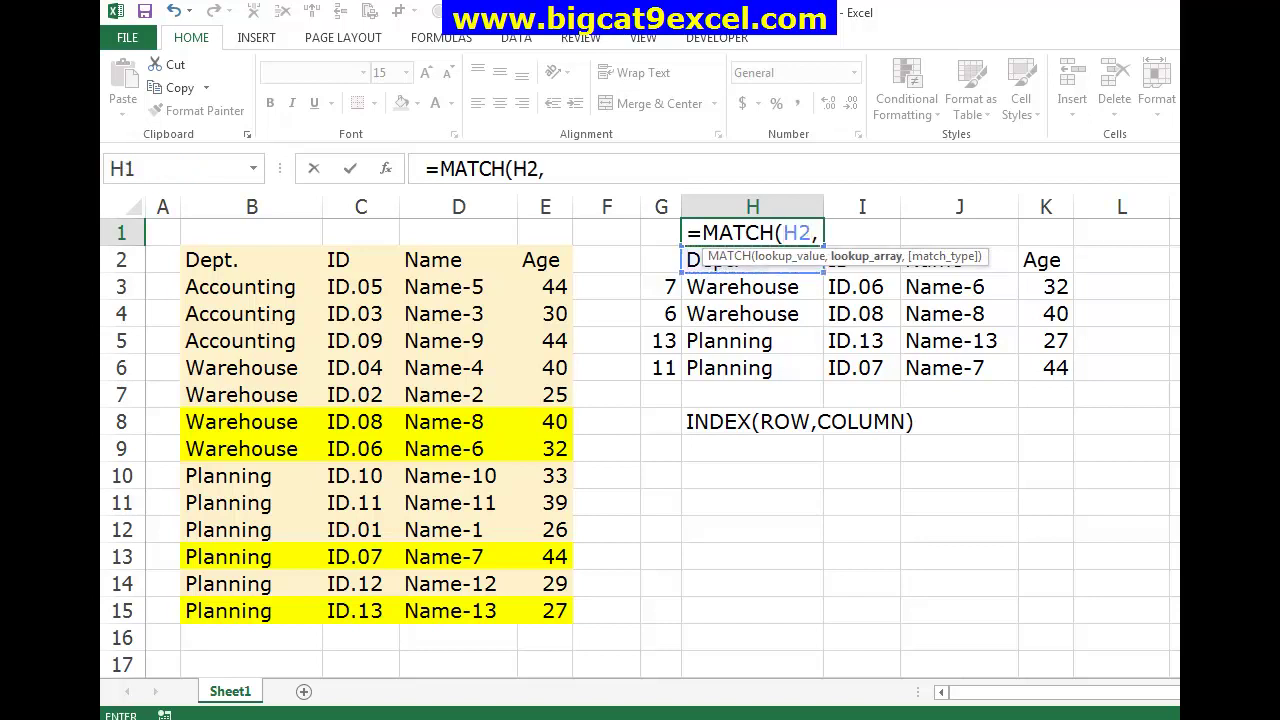
pyautogui.click(205, 261)
pyautogui.moveTo(390, 263); pyautogui.dragTo(545, 262)
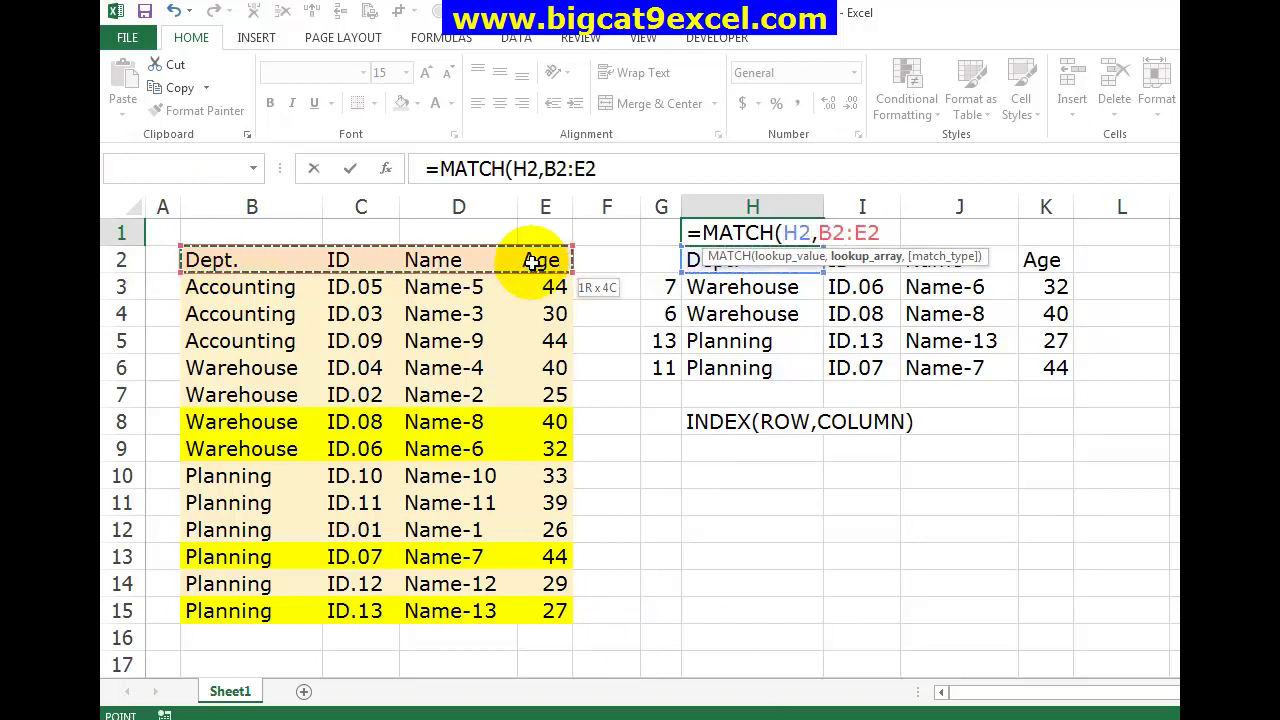
pyautogui.press('F4')
pyautogui.write('$E$2,0')
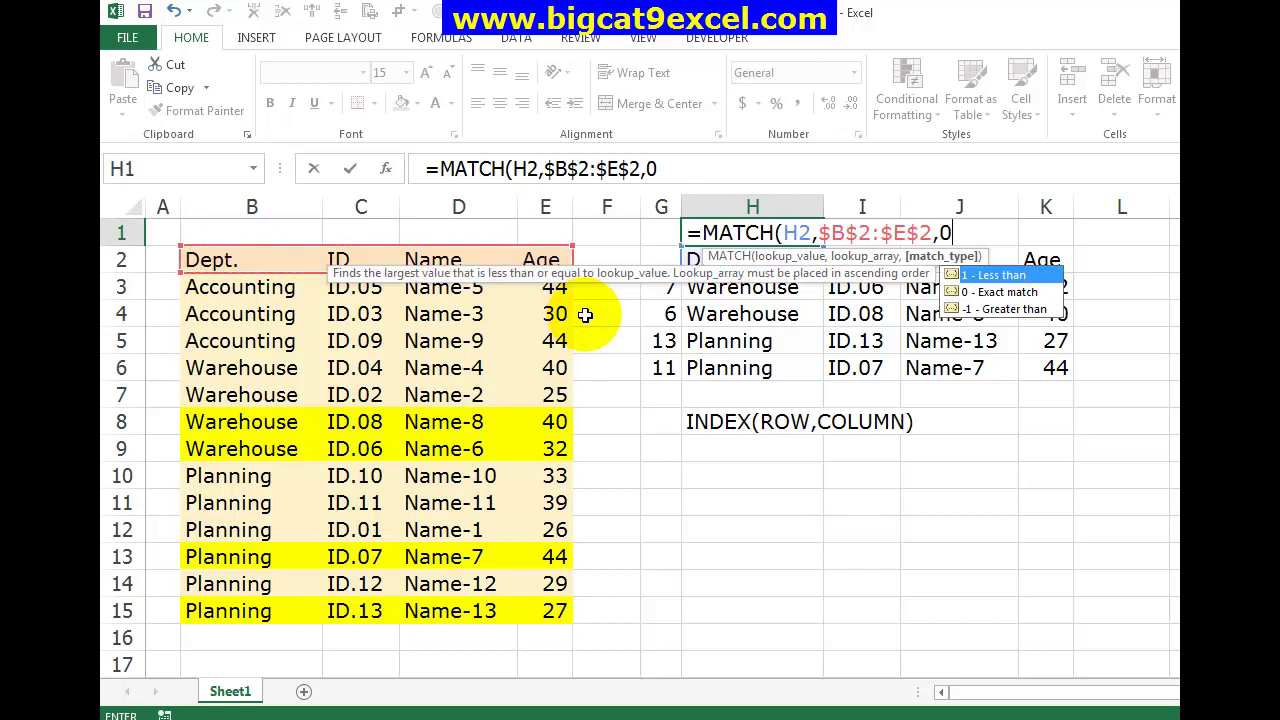
pyautogui.hotkey('ctrl', 'Return')
pyautogui.hotkey('ctrl', 'c')
pyautogui.hotkey('shift', 'Right')
pyautogui.hotkey('shift', 'Right')
pyautogui.hotkey('shift', 'Right')
pyautogui.press('Return')
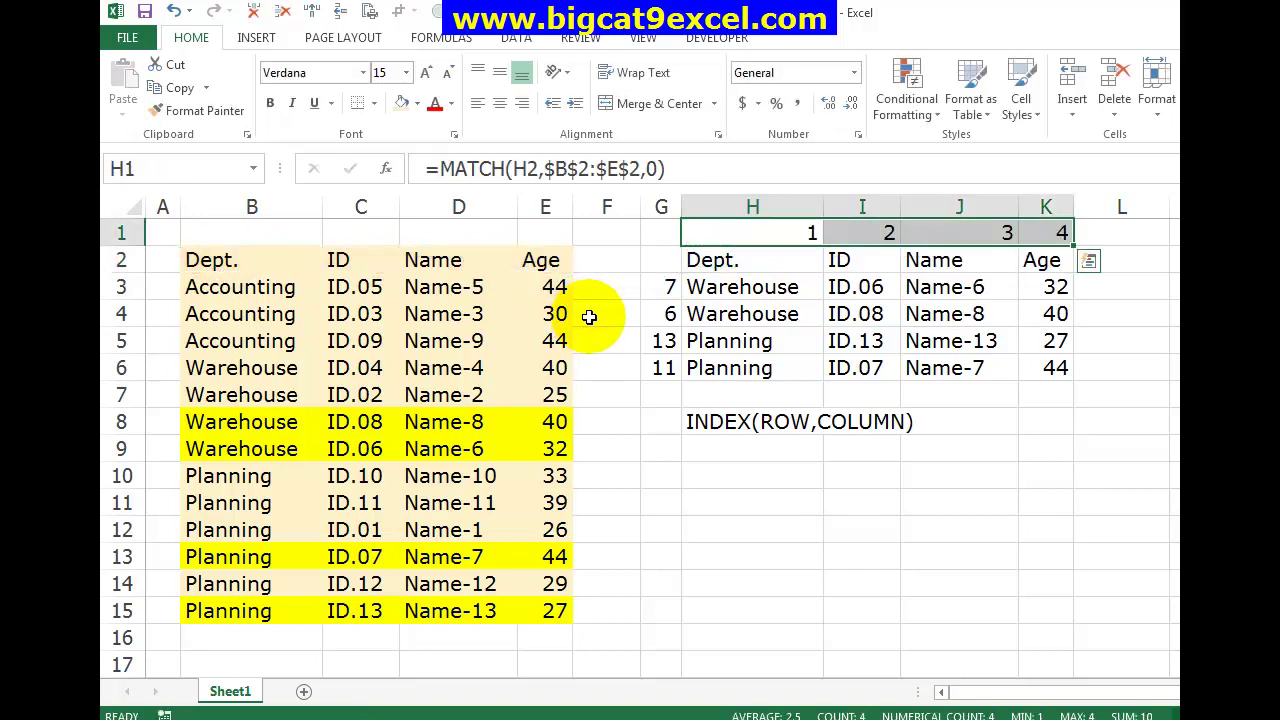
# - Delete the Dept. results in H3:H6 and the Name and Age results in J3:K6
pyautogui.click(757, 260)
pyautogui.moveTo(246, 258); pyautogui.dragTo(245, 420)
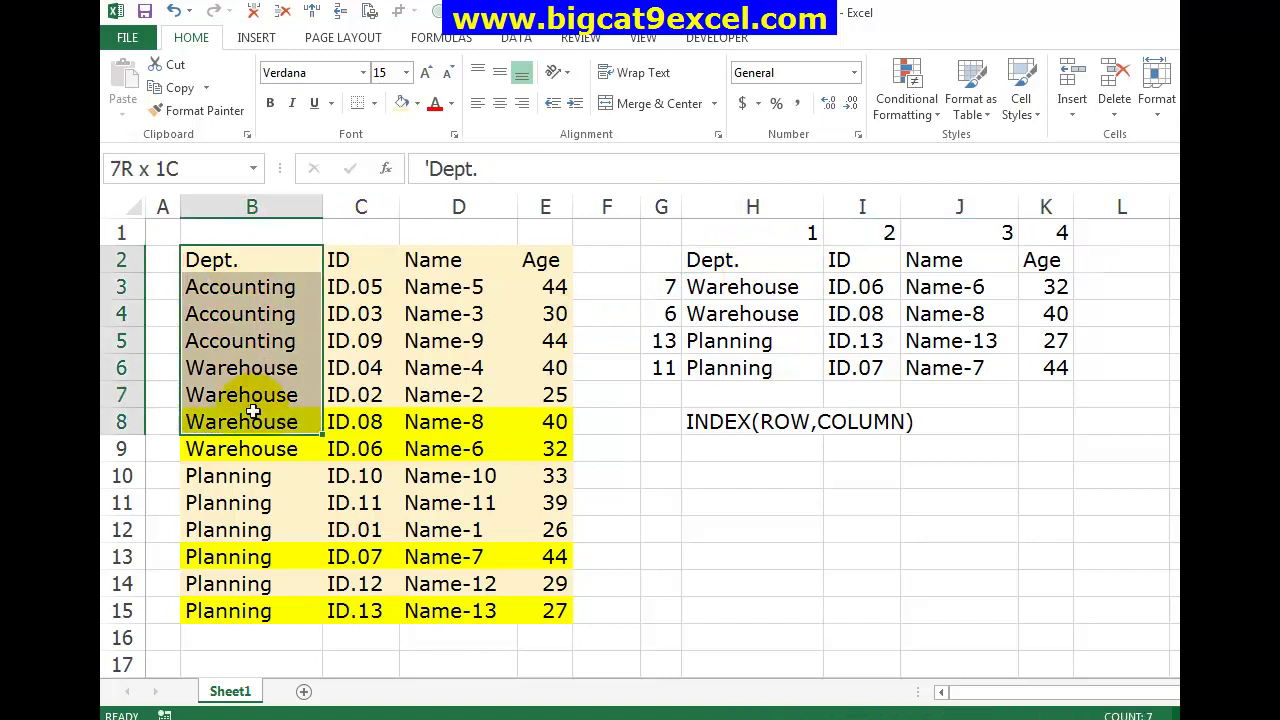
pyautogui.moveTo(445, 260); pyautogui.dragTo(445, 340)
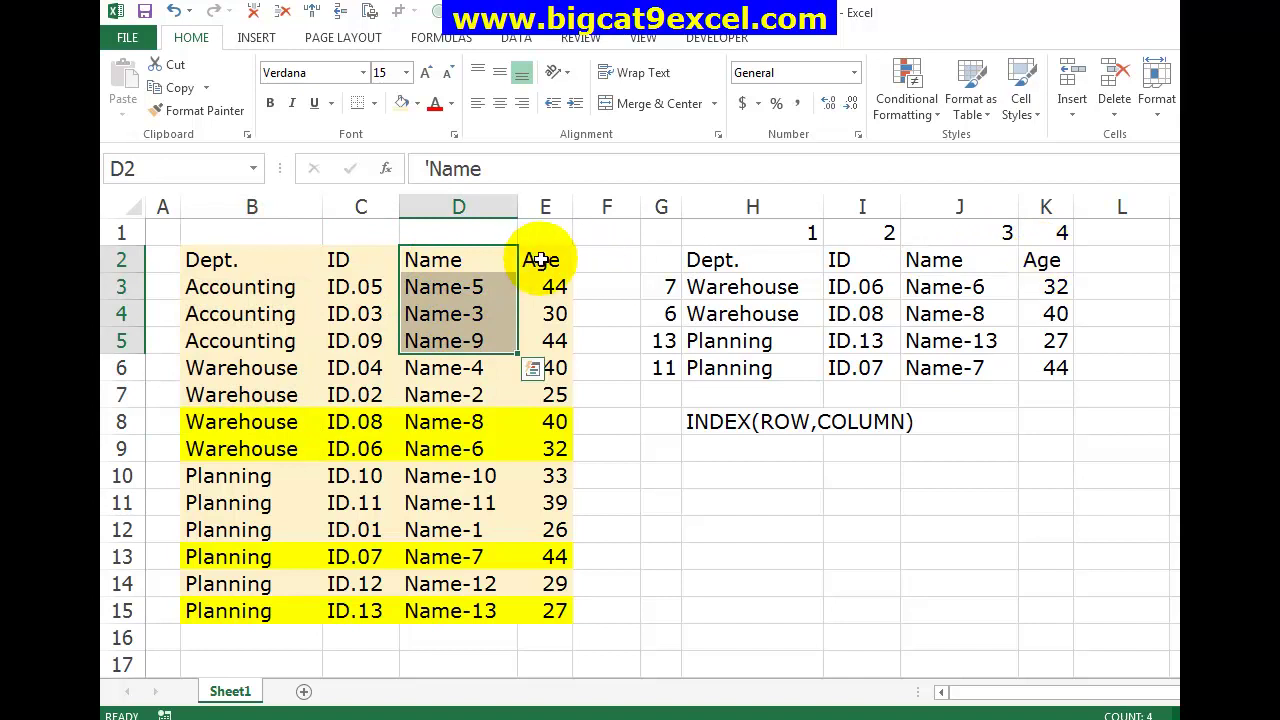
pyautogui.moveTo(543, 260); pyautogui.dragTo(573, 393)
pyautogui.moveTo(749, 287); pyautogui.dragTo(749, 362)
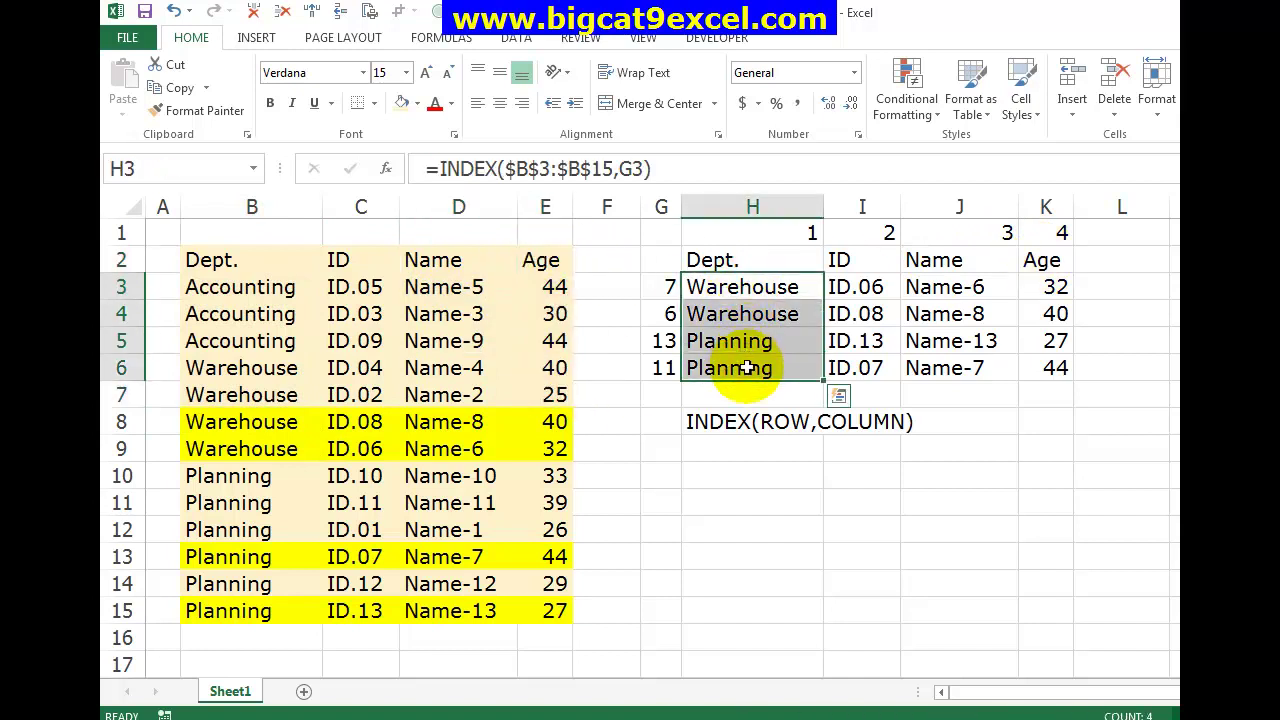
pyautogui.moveTo(929, 287); pyautogui.dragTo(1050, 367)
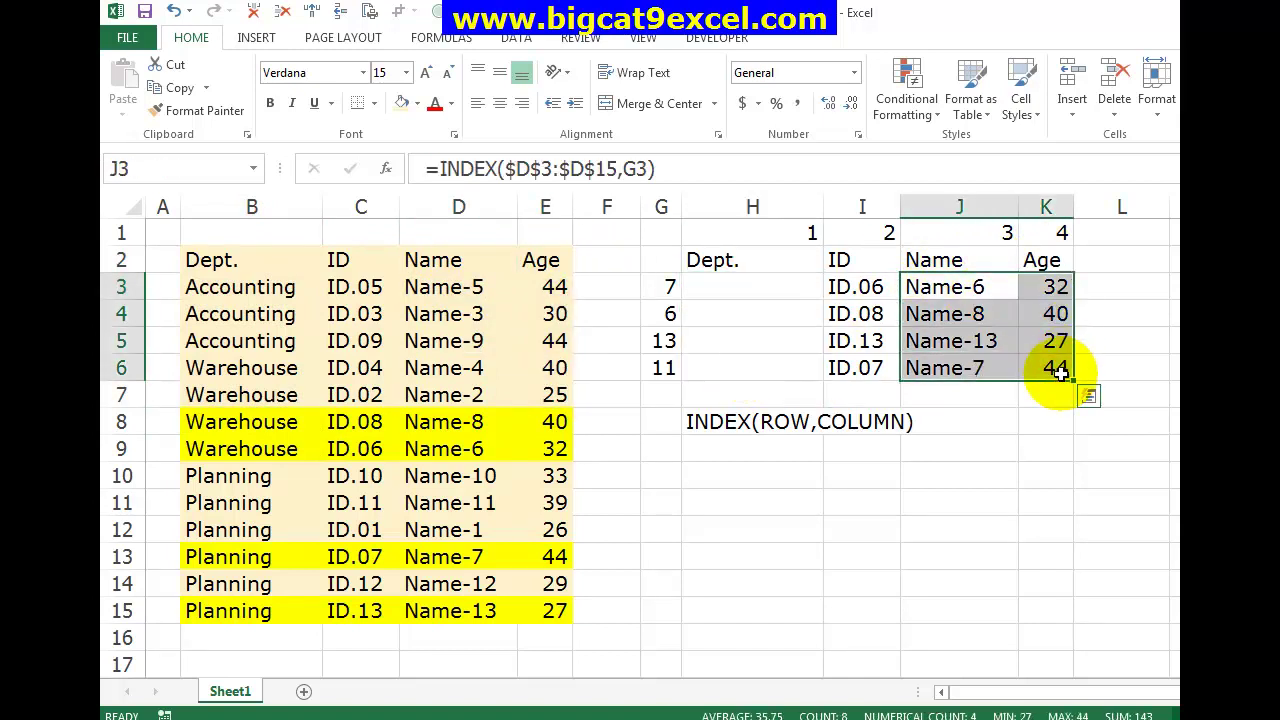
pyautogui.click(780, 289)
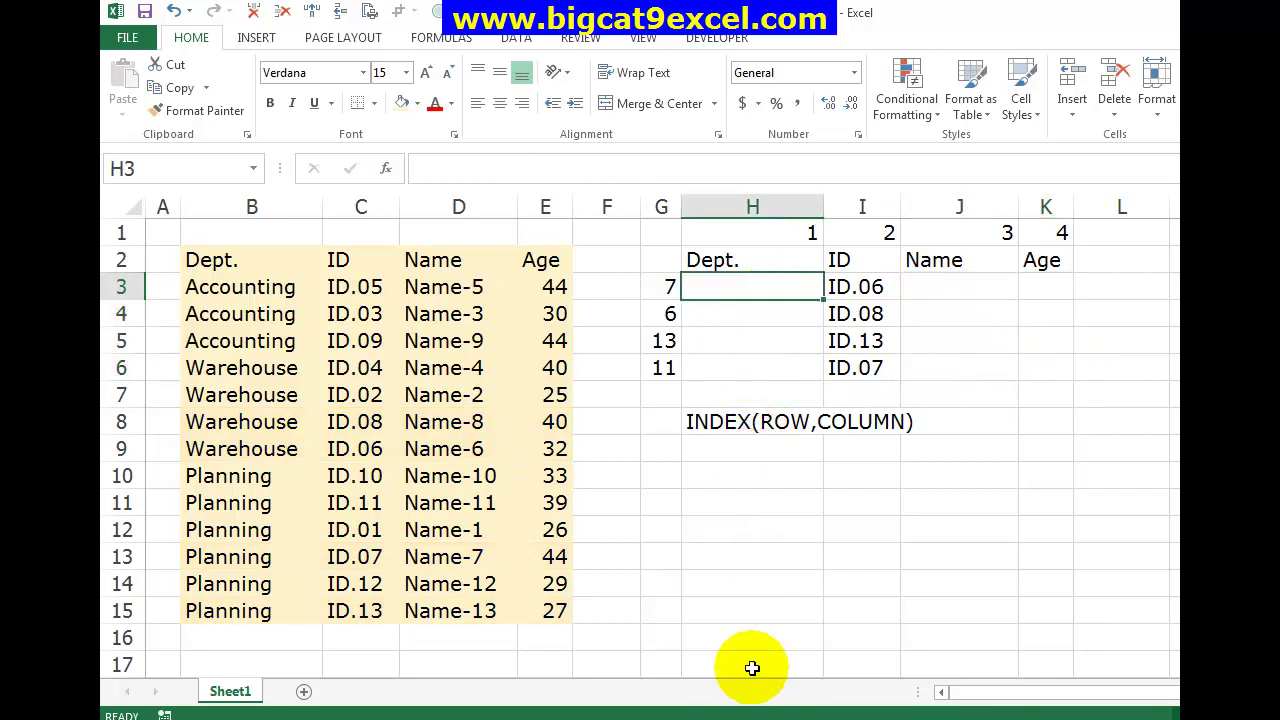
pyautogui.write('=I')
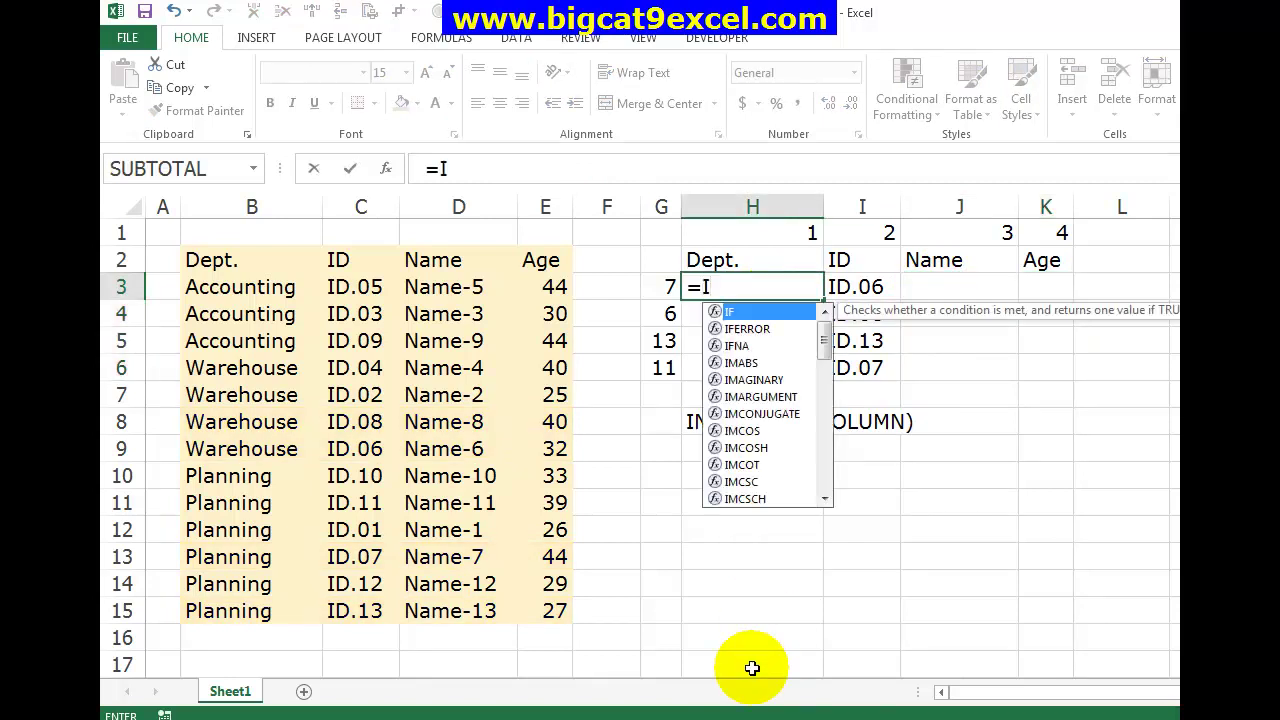
pyautogui.write('NDEX(')
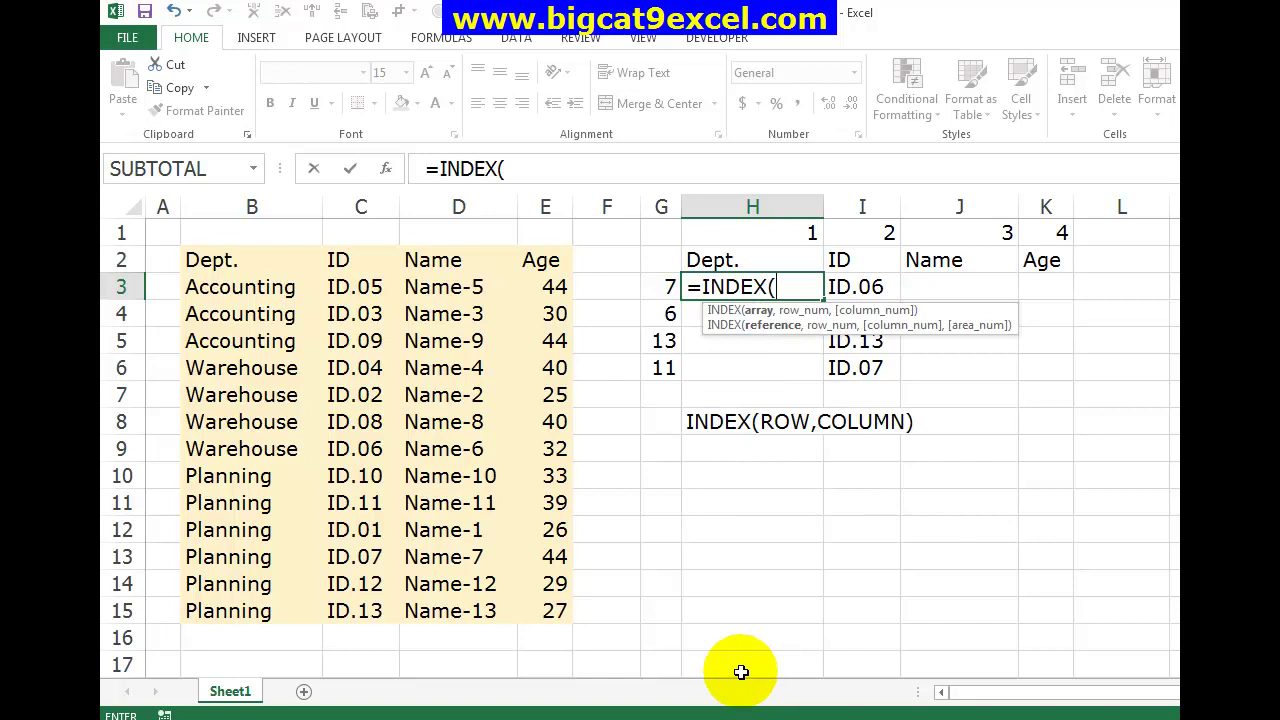
# - Build =INDEX($B$3:$E$15,$G3,H$1) in H3 with mixed references, returning Warehouse
pyautogui.moveTo(250, 287); pyautogui.dragTo(258, 618)
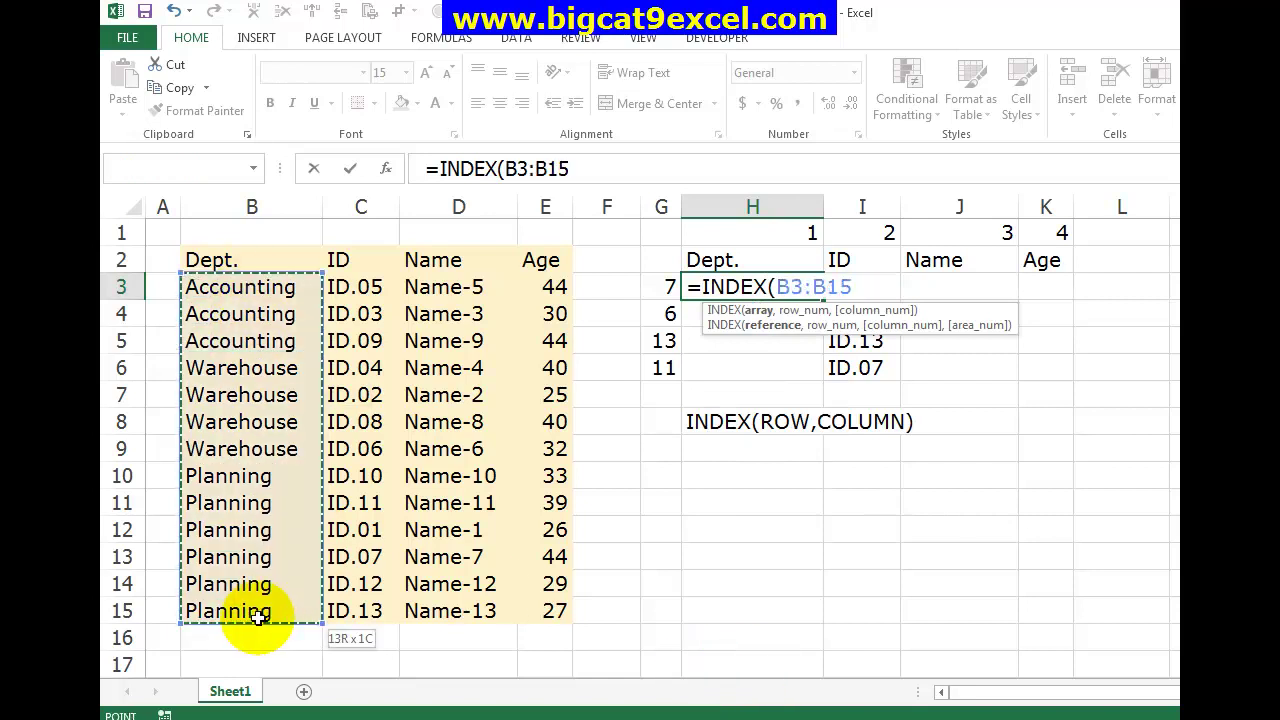
pyautogui.moveTo(230, 287); pyautogui.dragTo(543, 606)
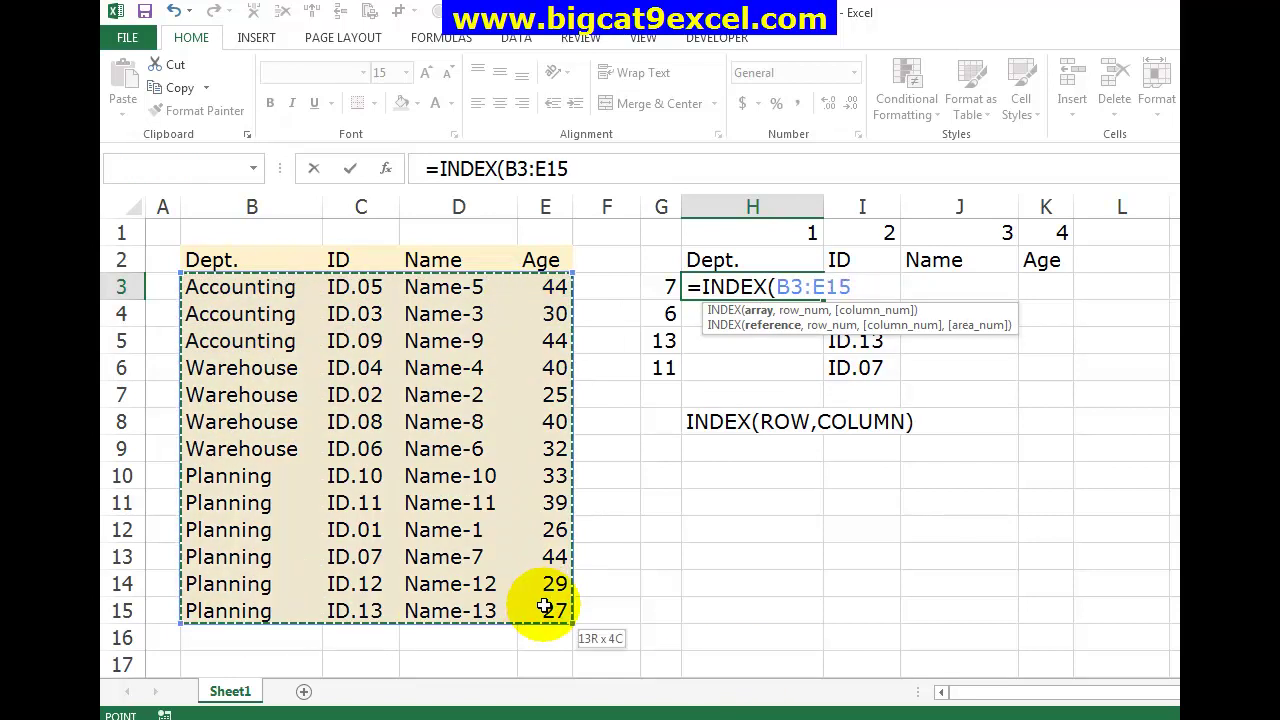
pyautogui.press('F4')
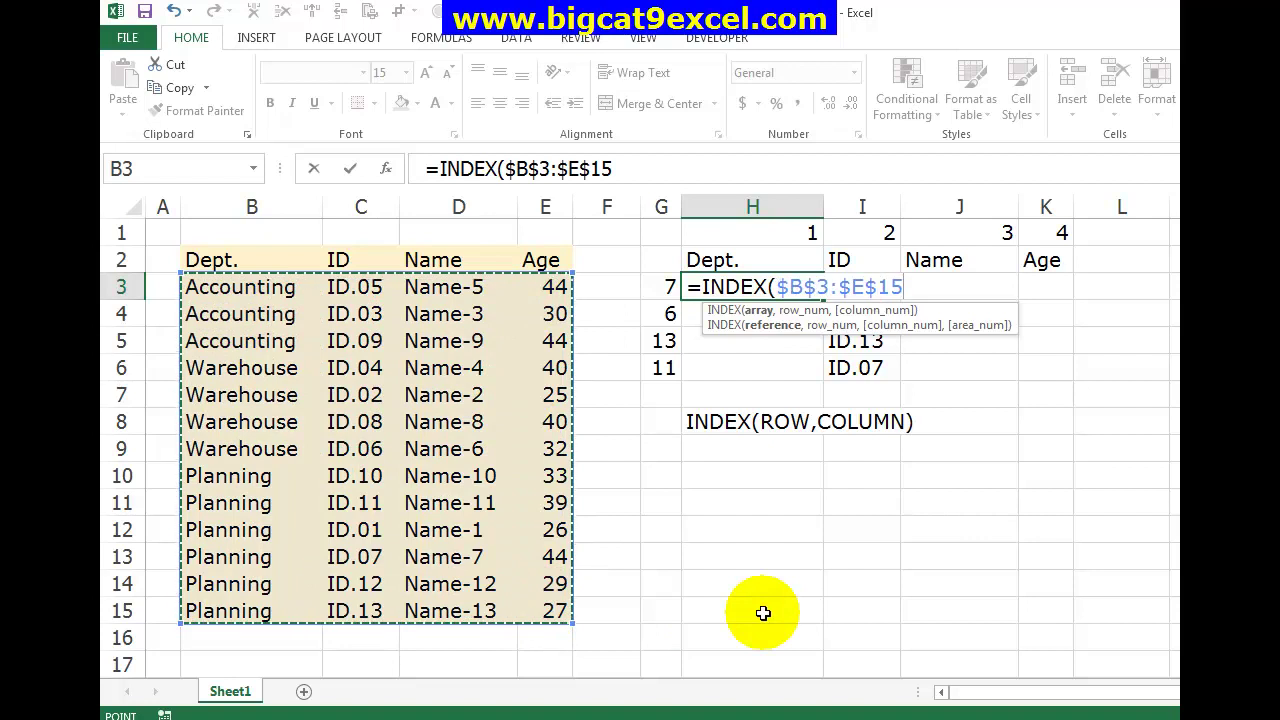
pyautogui.write(',')
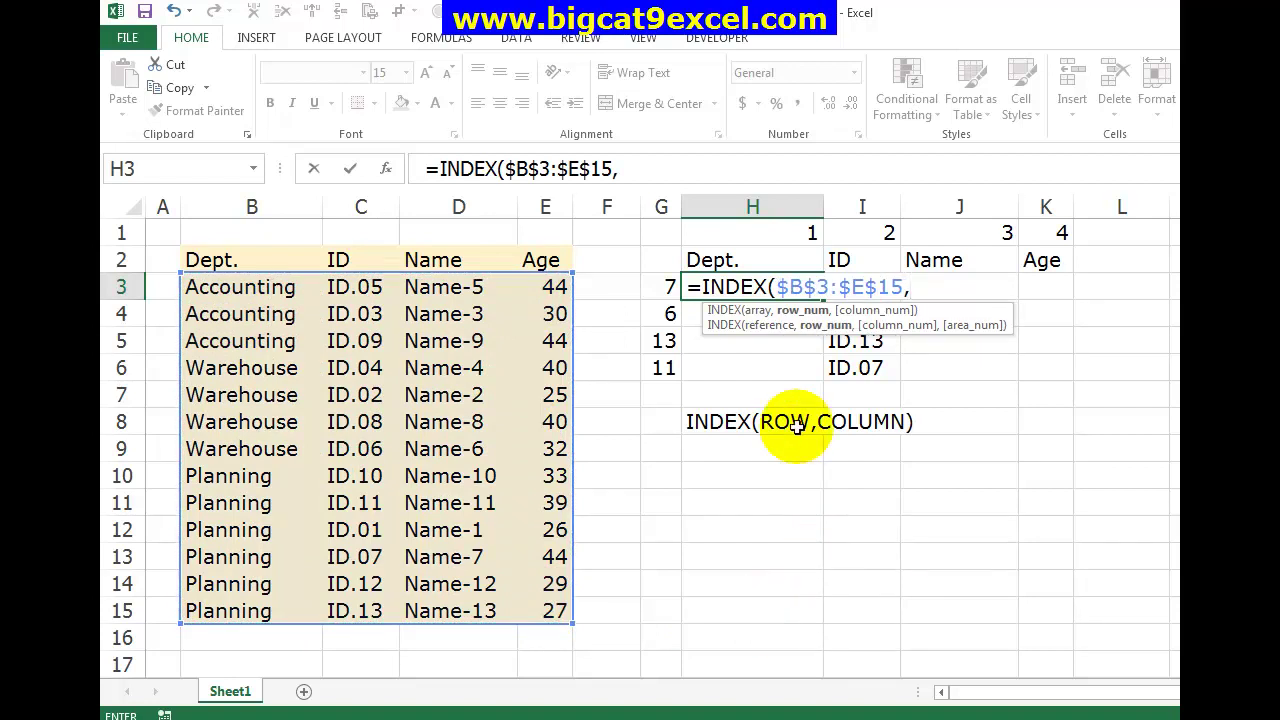
pyautogui.click(663, 285)
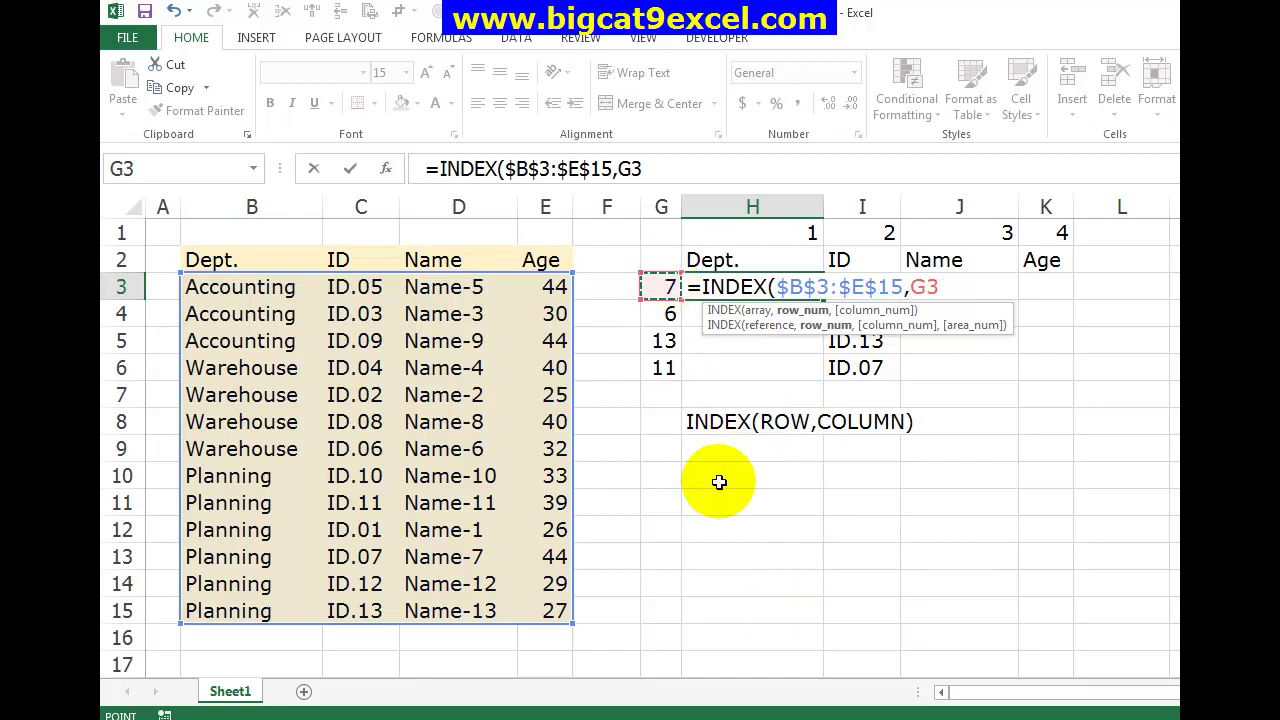
pyautogui.press('F4')
pyautogui.press('F4')
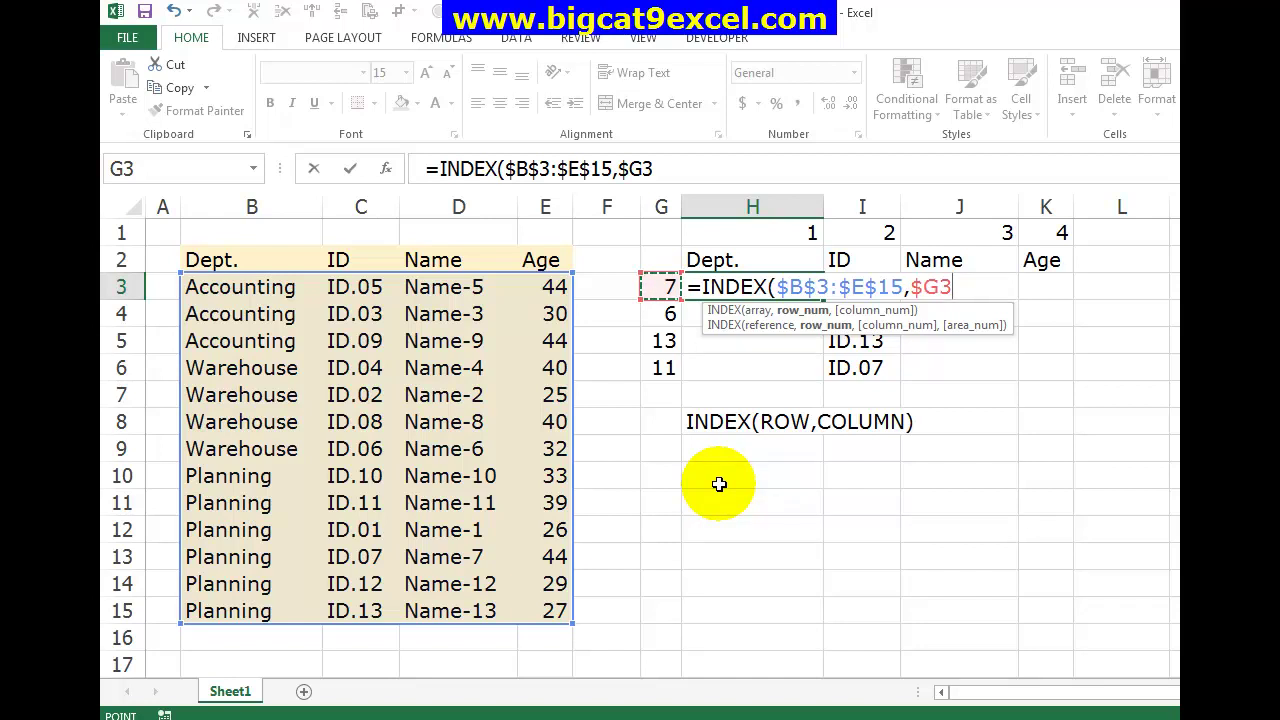
pyautogui.write(',')
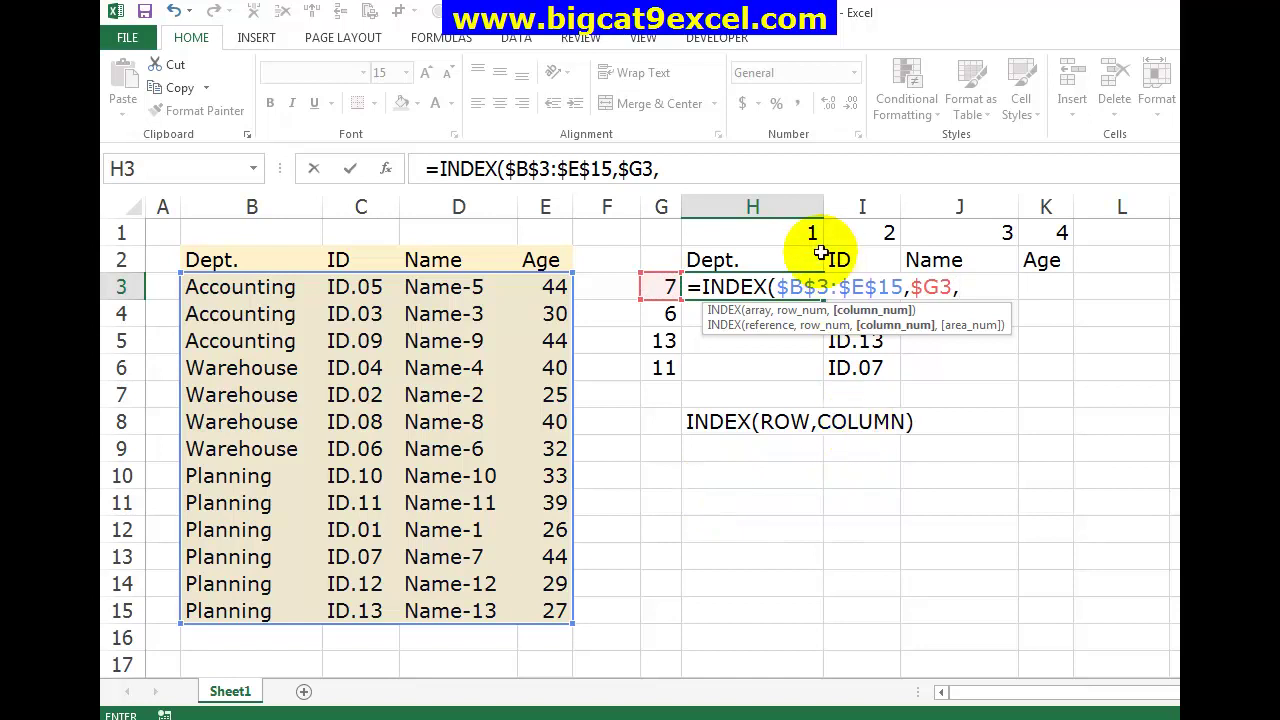
pyautogui.click(805, 231)
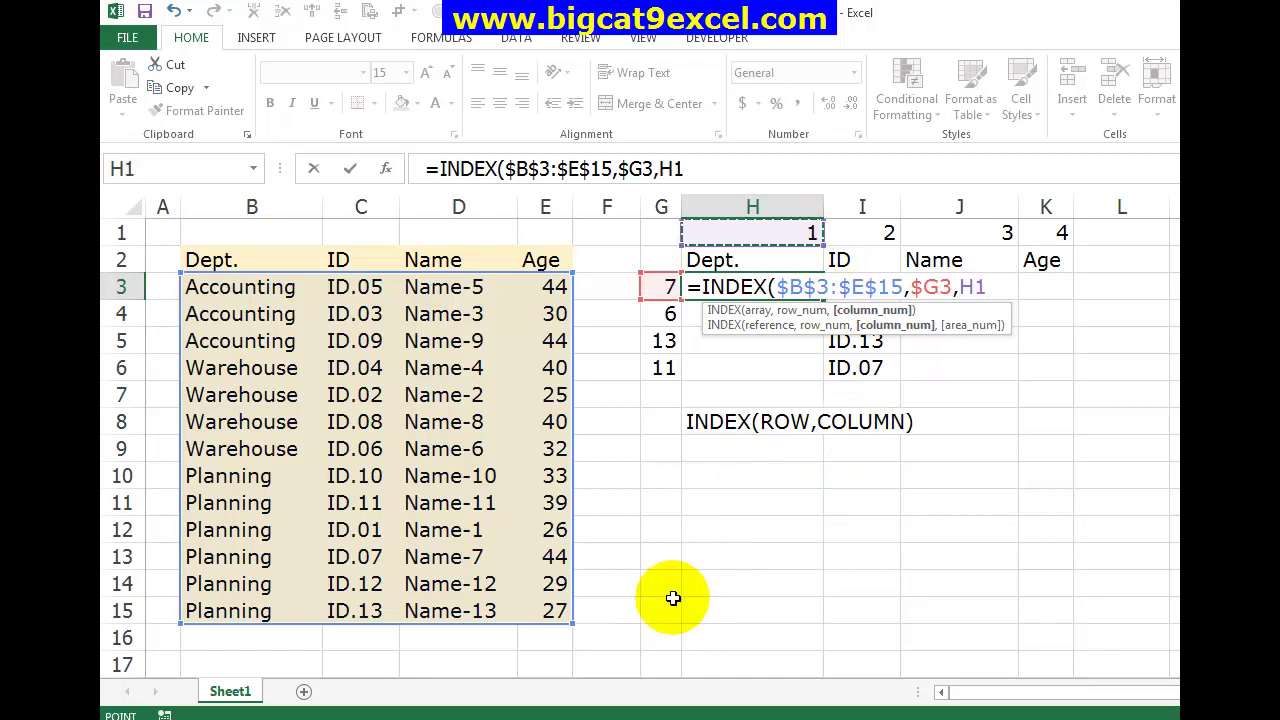
pyautogui.press('F4')
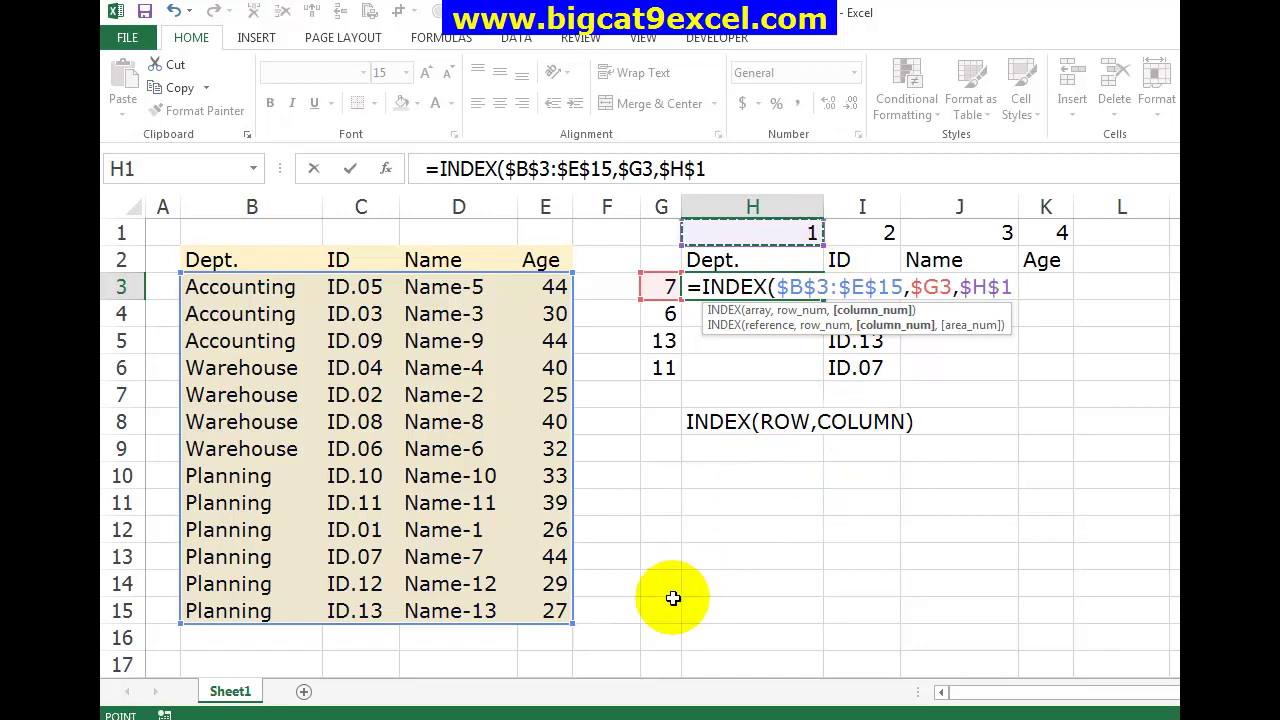
pyautogui.press('F4')
pyautogui.press('F4')
pyautogui.press('F4')
pyautogui.write(')')
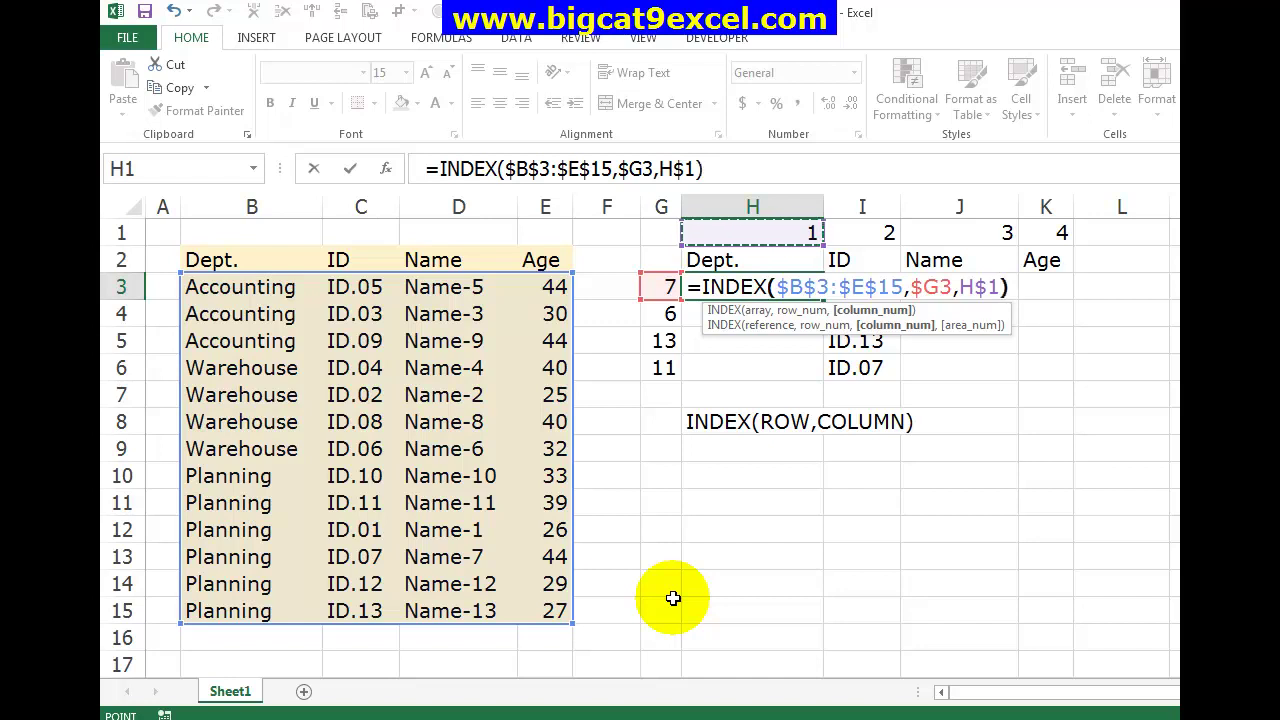
pyautogui.press('End')
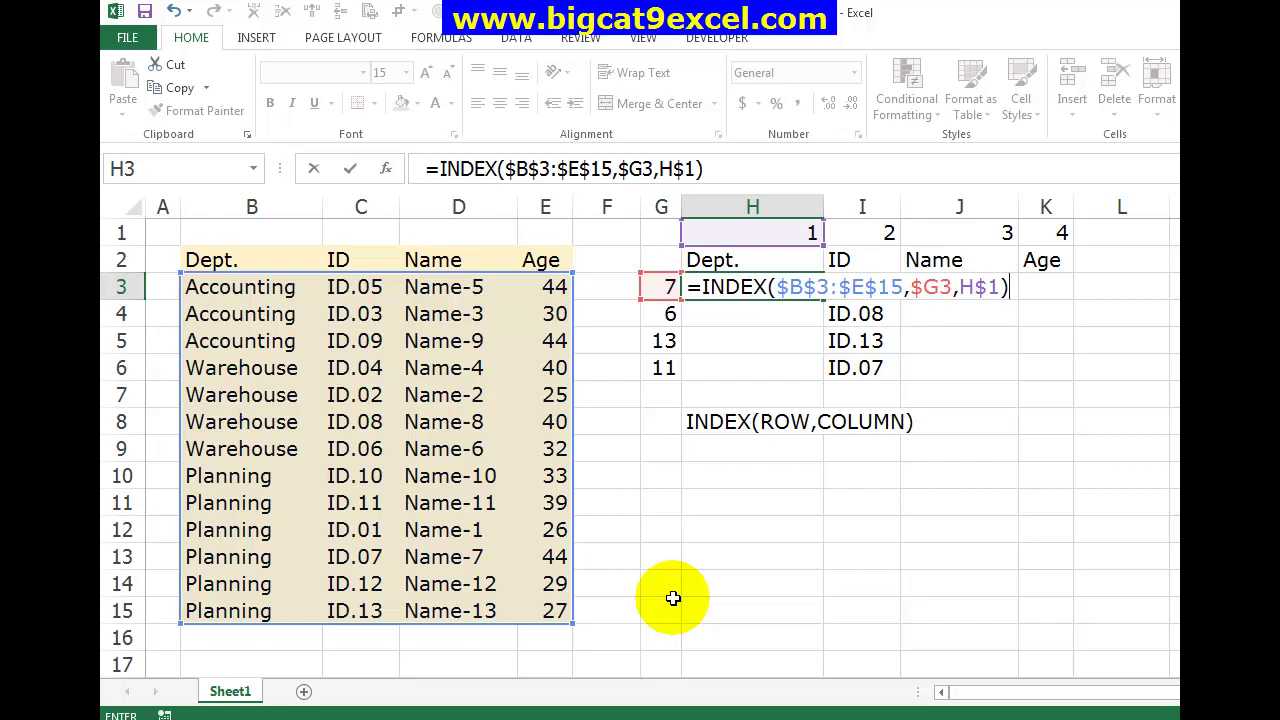
pyautogui.hotkey('ctrl', 'Return')
# - Copy the H3 formula down to H6 and across J3:K6, filling departments, names and ages
pyautogui.hotkey('ctrl', 'c')
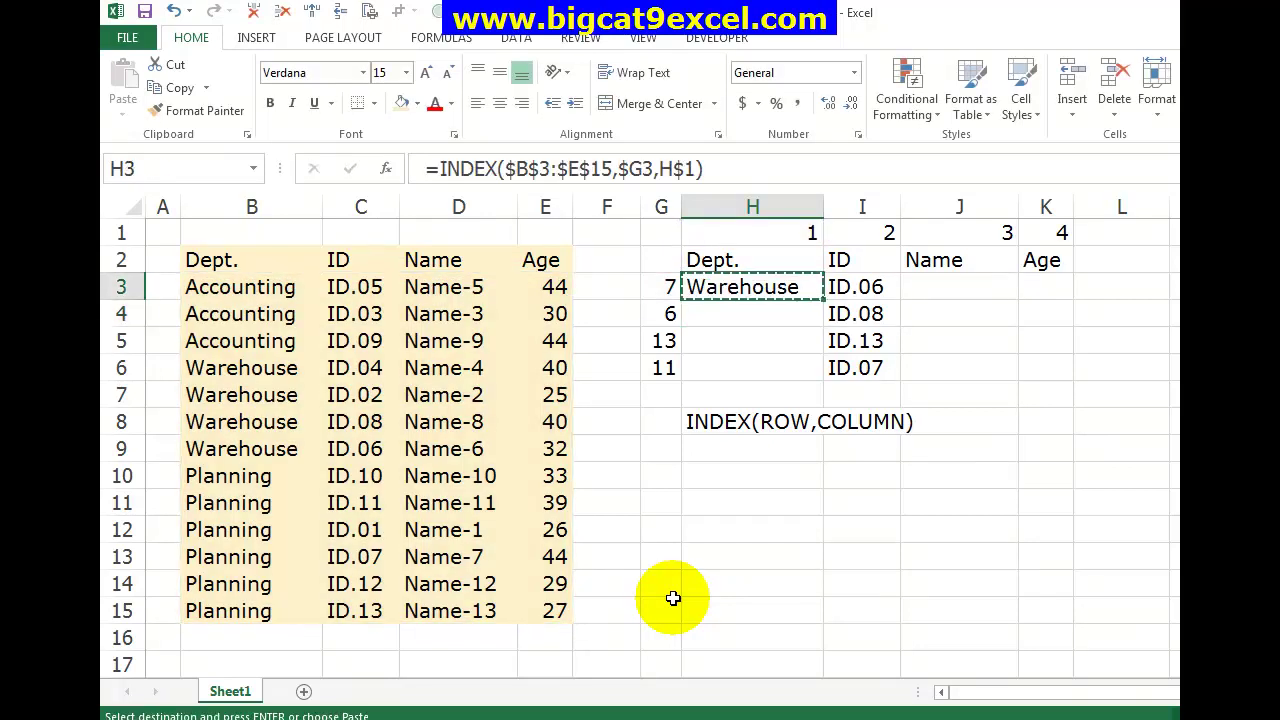
pyautogui.hotkey('shift', 'Down')
pyautogui.hotkey('shift', 'Down')
pyautogui.hotkey('shift', 'Down')
pyautogui.press('Return')
pyautogui.hotkey('ctrl', 'c')
pyautogui.press('Right')
pyautogui.press('Right')
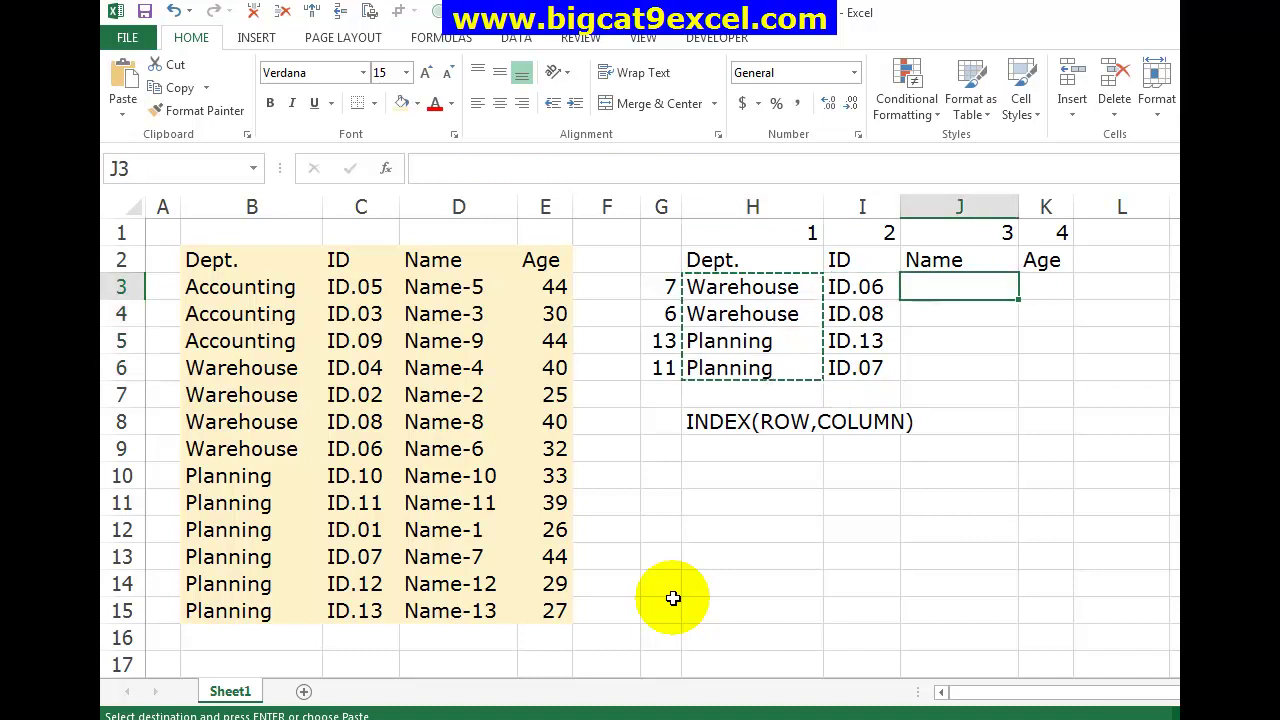
pyautogui.hotkey('shift', 'Right')
pyautogui.hotkey('shift', 'Down')
pyautogui.hotkey('shift', 'Down')
pyautogui.hotkey('shift', 'Down')
pyautogui.press('Return')
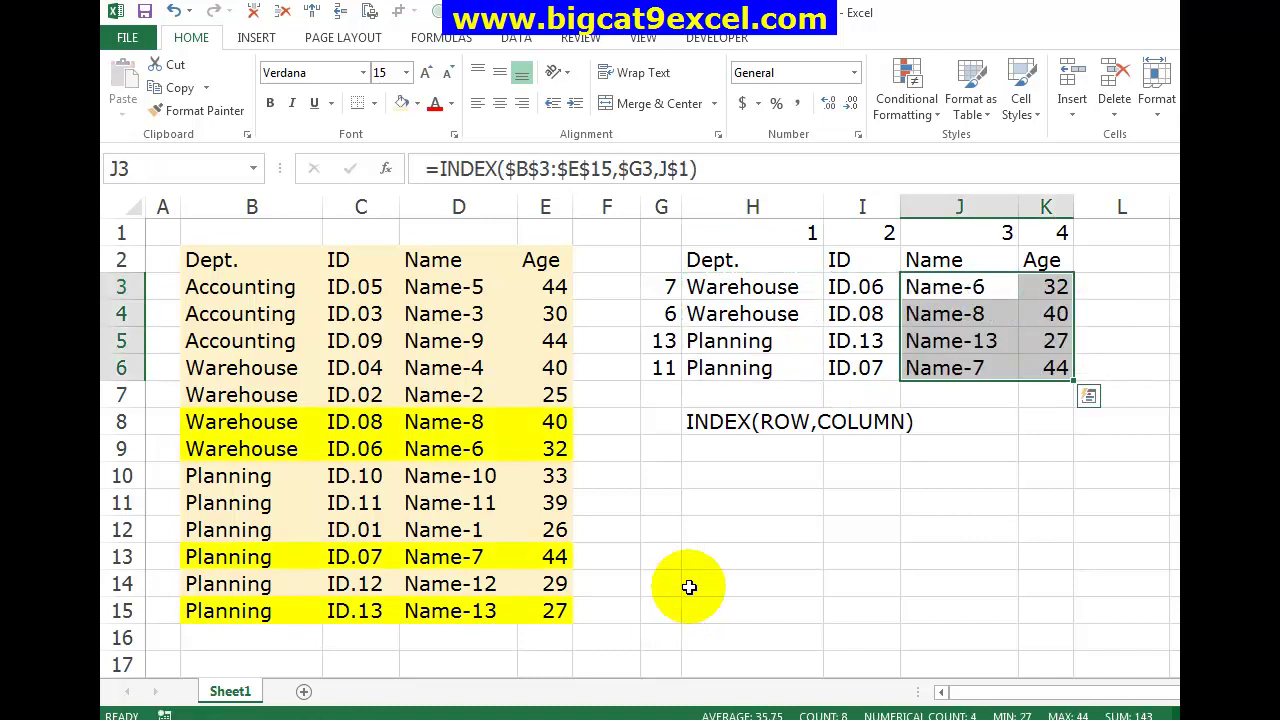
pyautogui.click(945, 394)
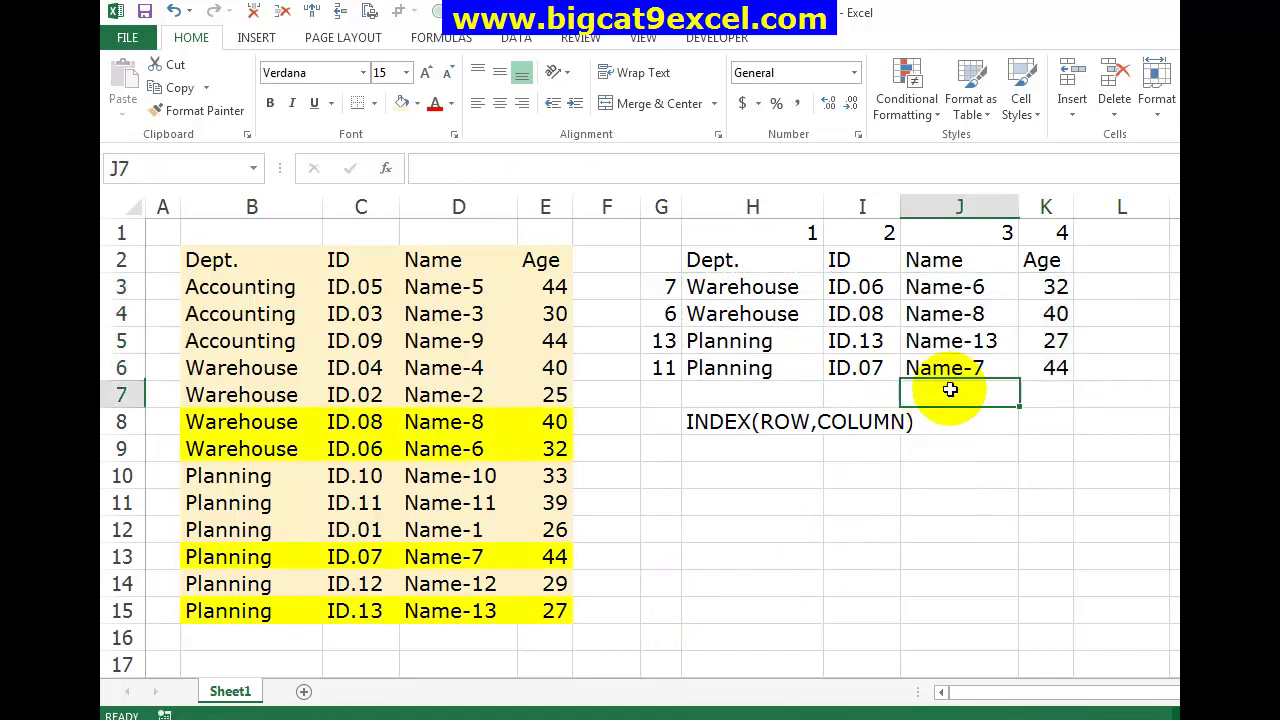
pyautogui.click(947, 292)
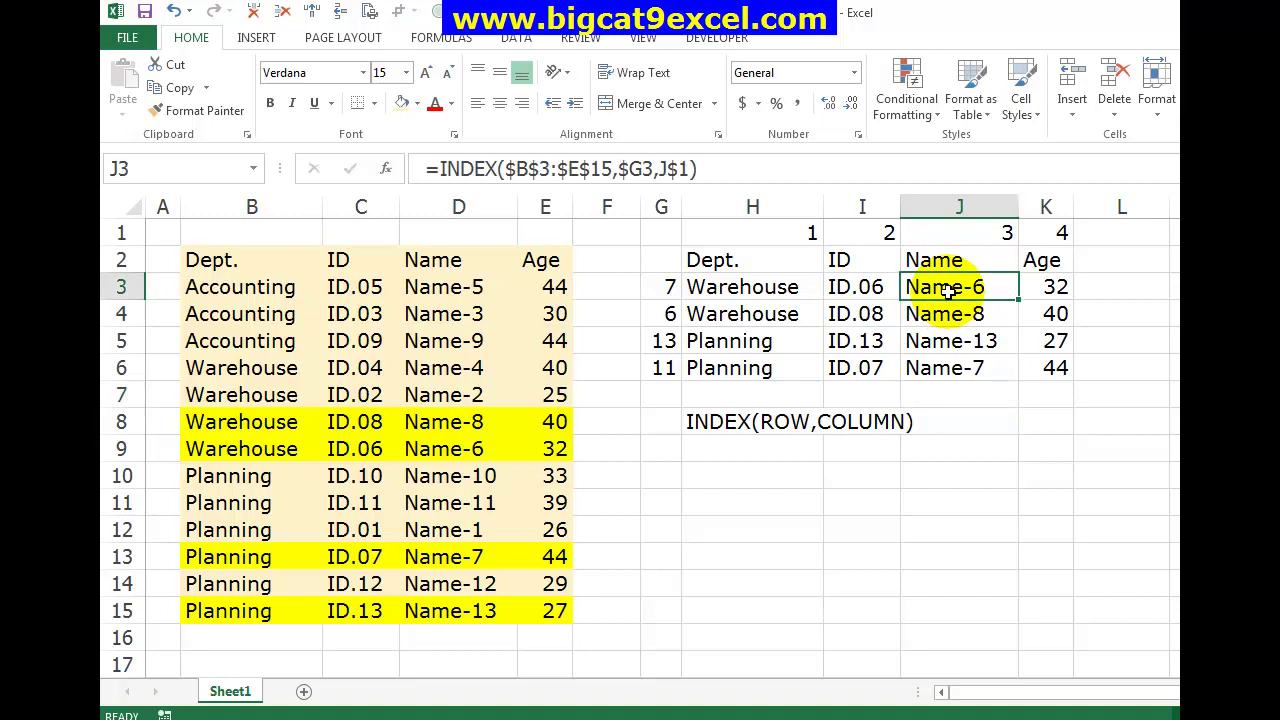
pyautogui.doubleClick(947, 292)
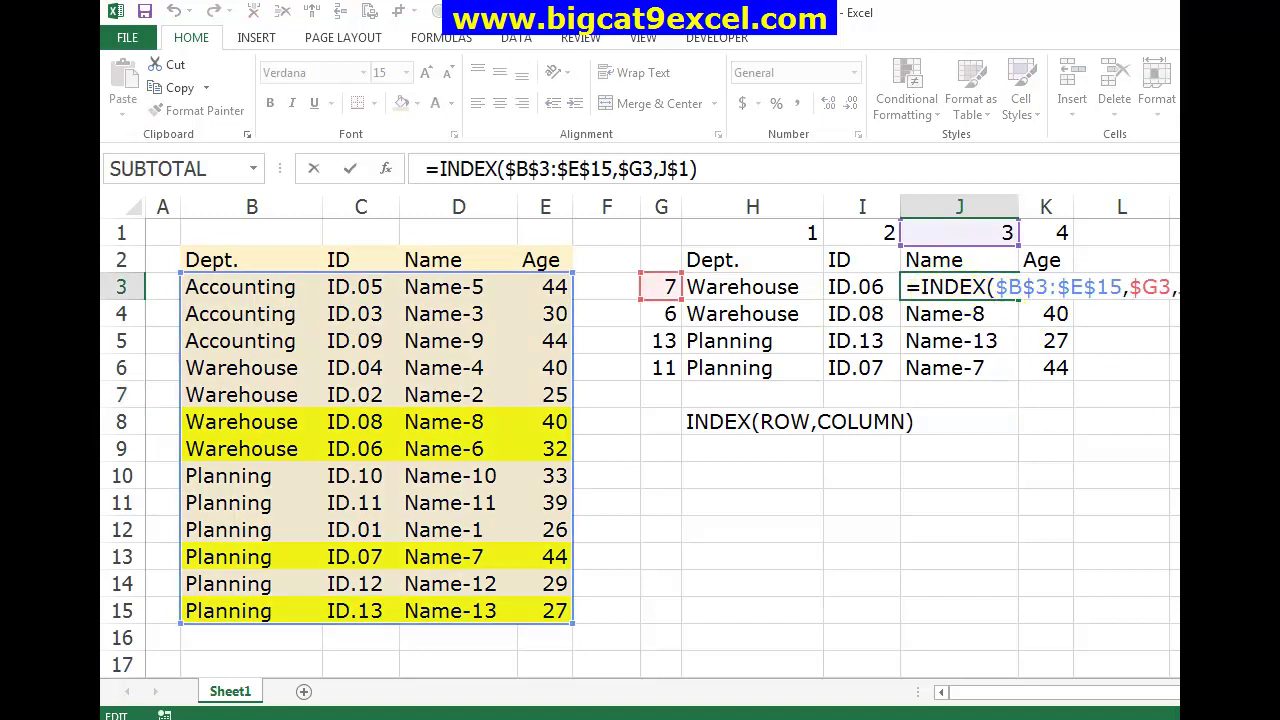
pyautogui.press('End')
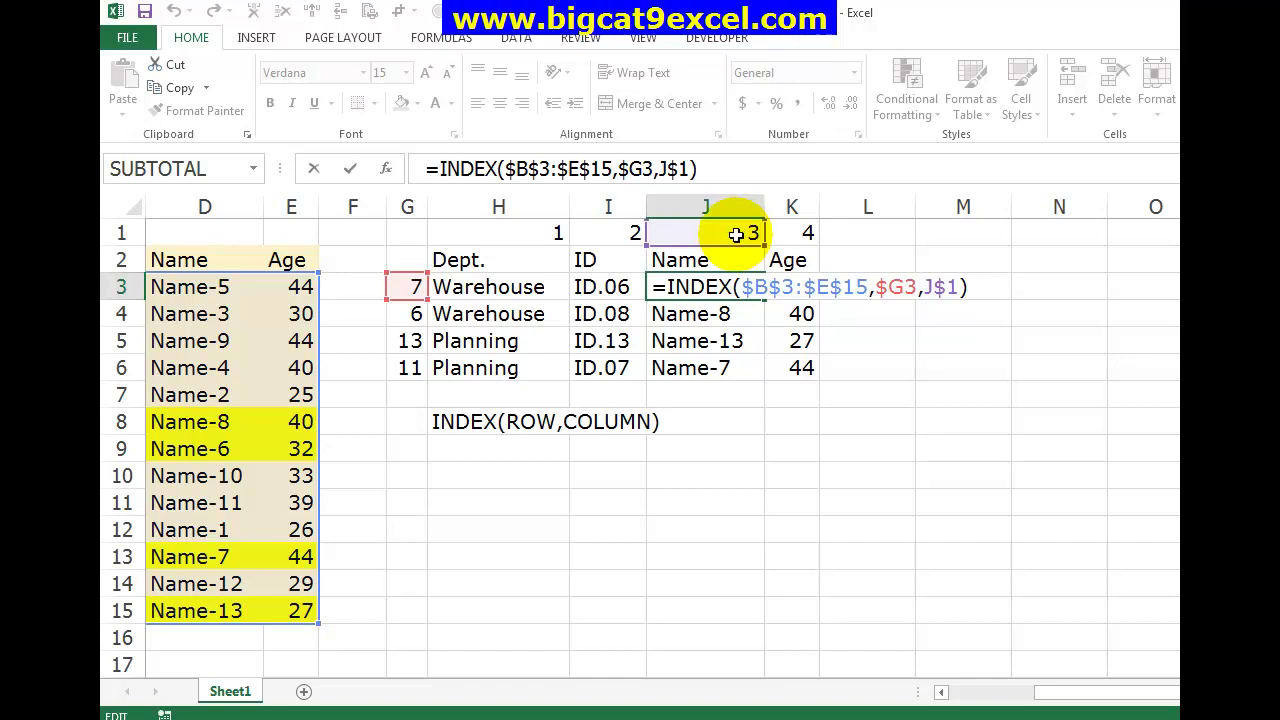
pyautogui.hotkey('ctrl', 'Return')
pyautogui.moveTo(765, 300); pyautogui.dragTo(803, 300)
pyautogui.click(803, 287)
pyautogui.doubleClick(805, 290)
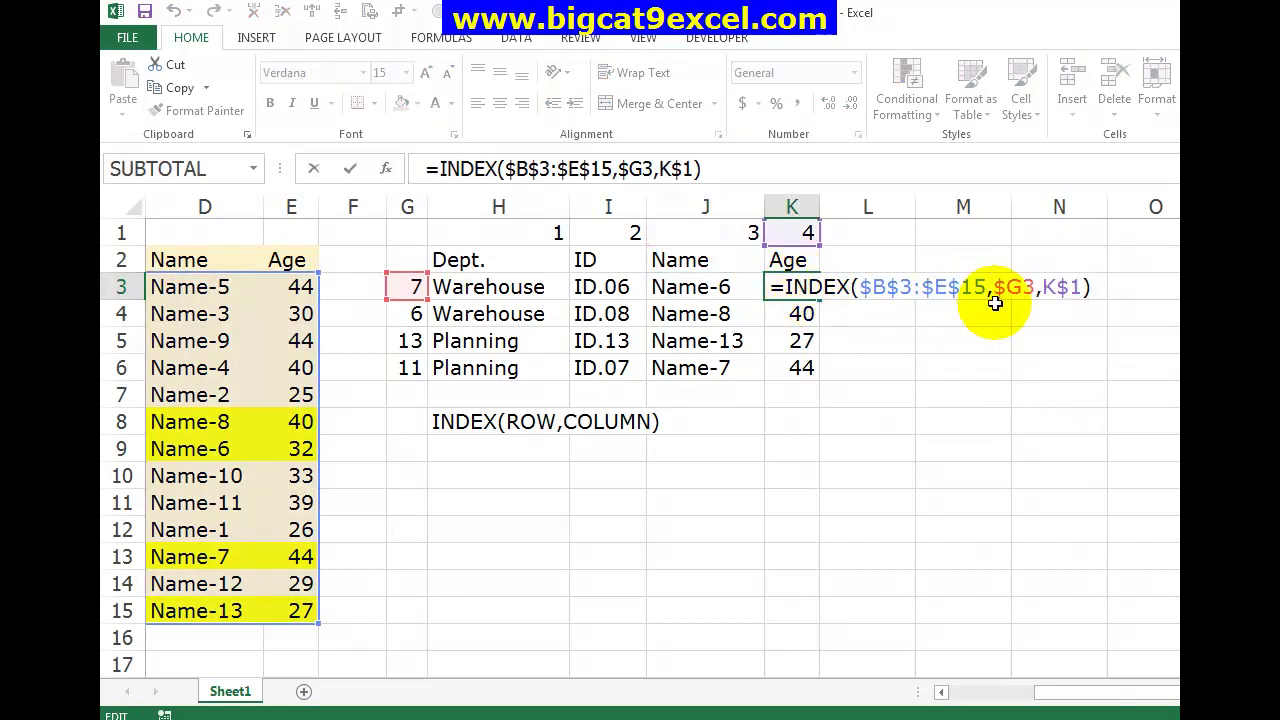
pyautogui.press('Escape')
pyautogui.click(790, 368)
pyautogui.doubleClick(793, 370)
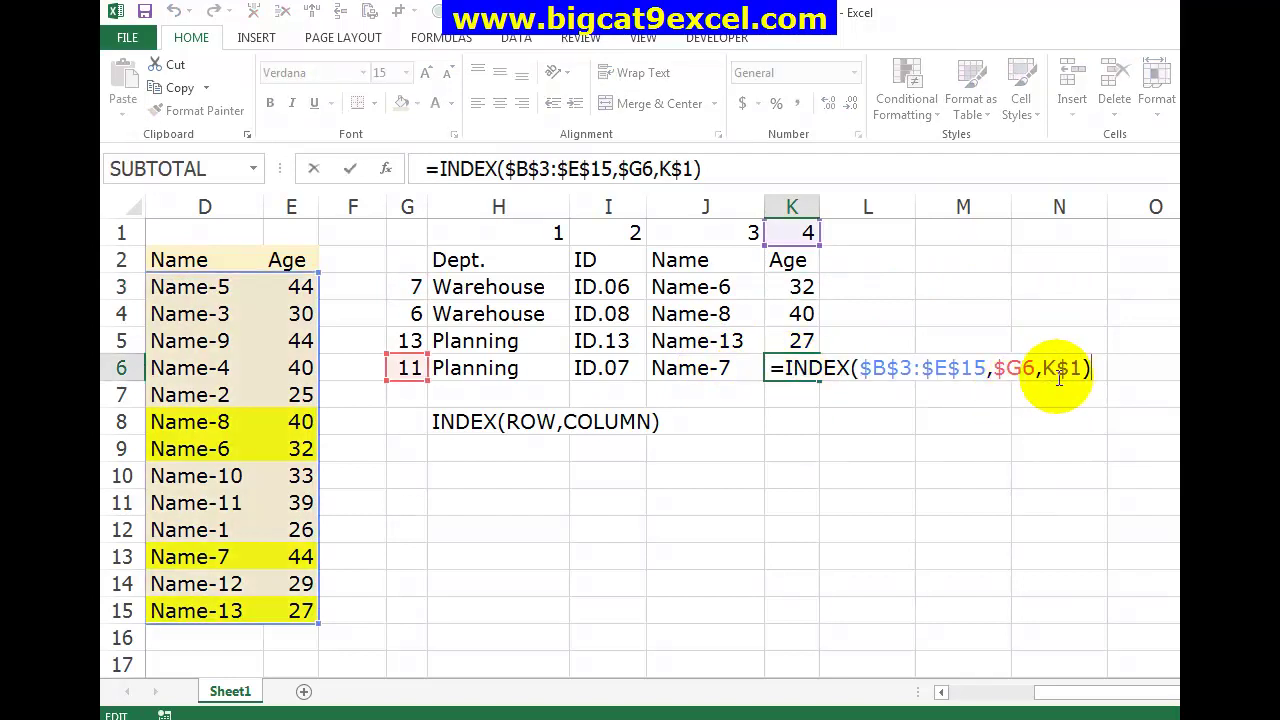
pyautogui.press('Escape')
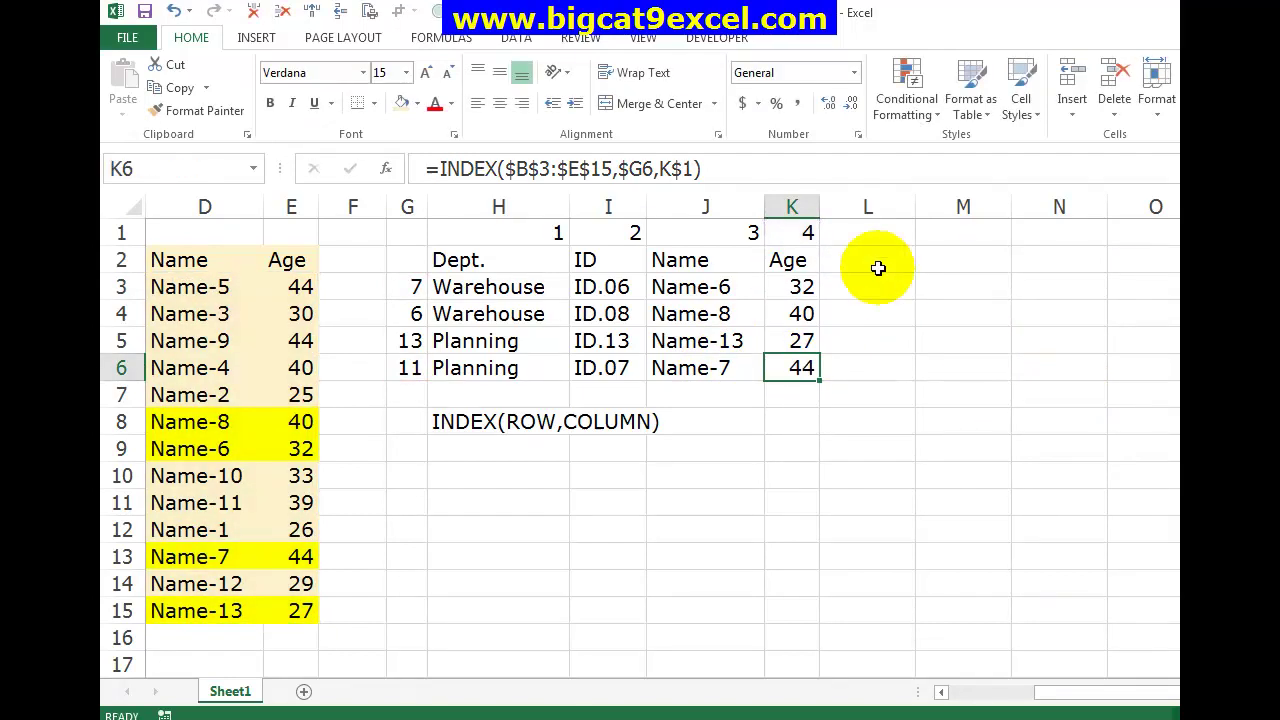
pyautogui.click(500, 461)
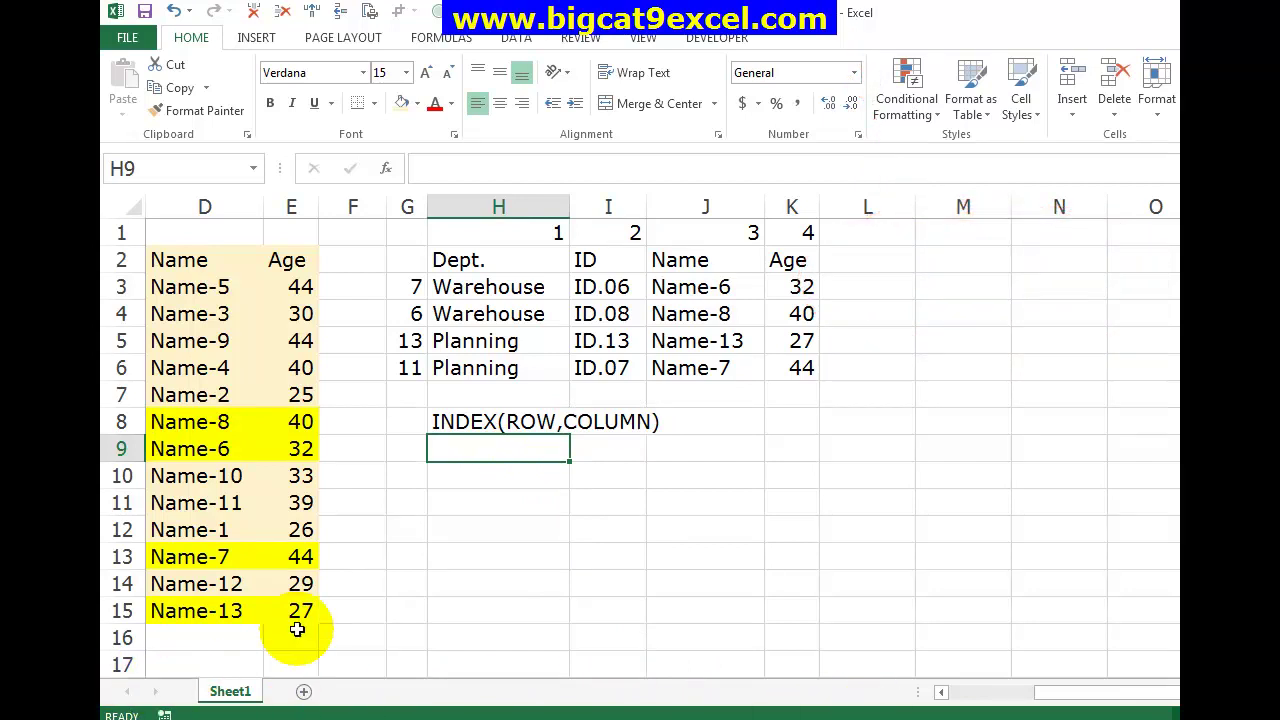
pyautogui.press('Left')
pyautogui.press('Home')
pyautogui.press('Right')
pyautogui.press('Right')
pyautogui.press('Right')
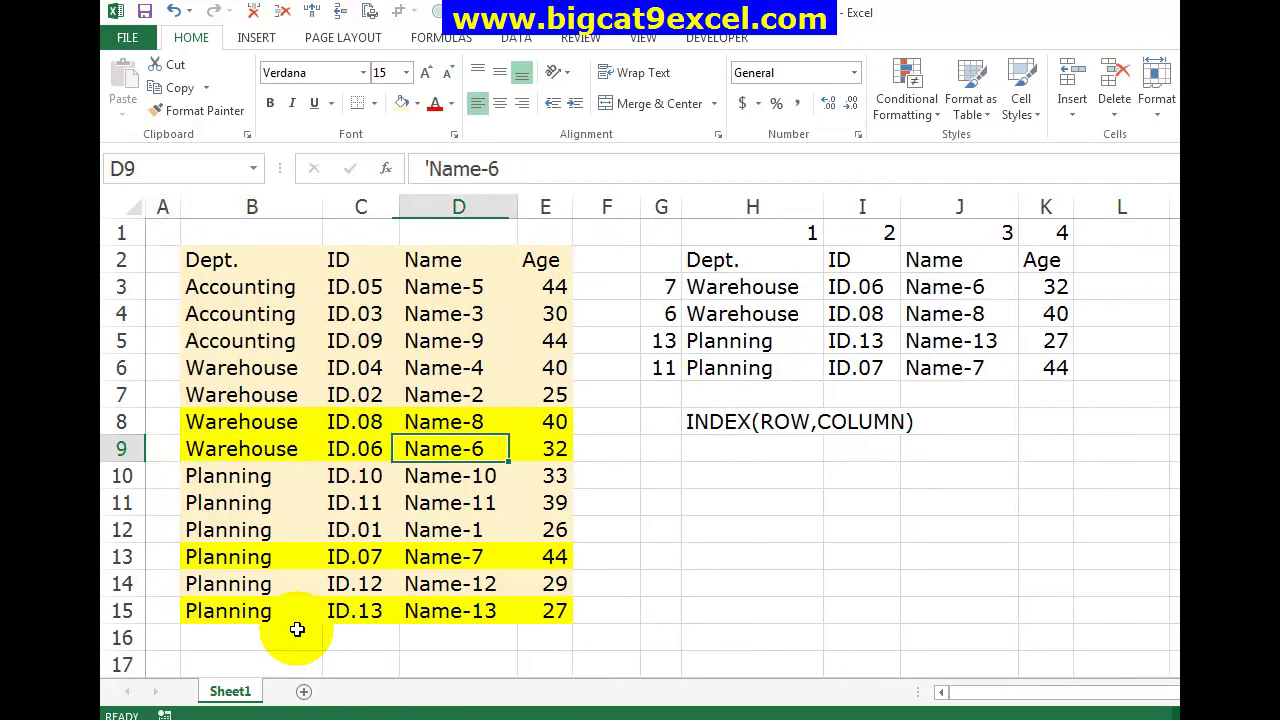